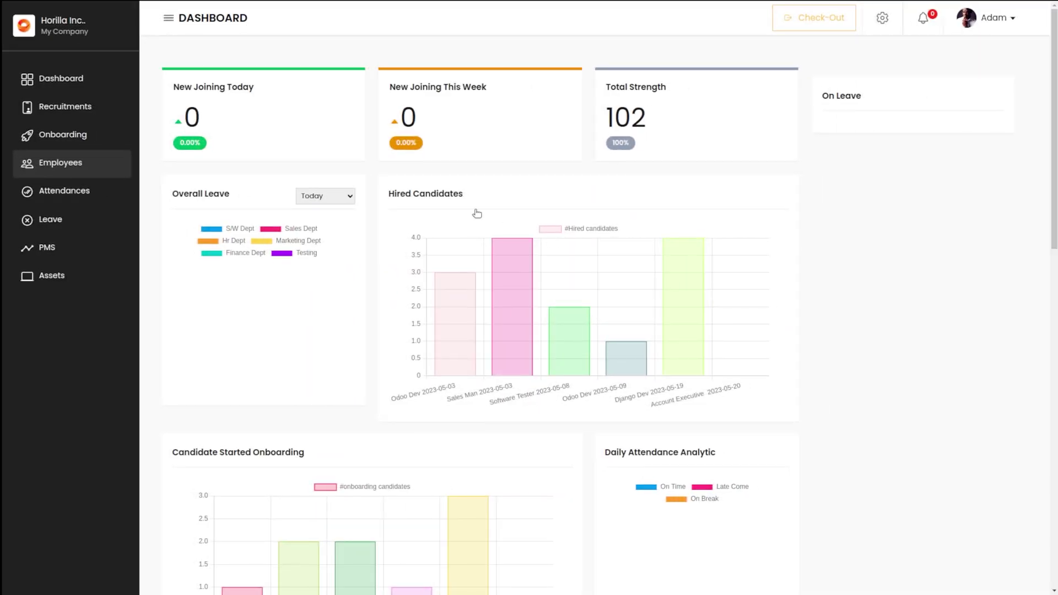
Open your own employee profile and review its personal, work (Hr Dept, Odoo Dev, Permanent) and bank details.
left_click(67, 168)
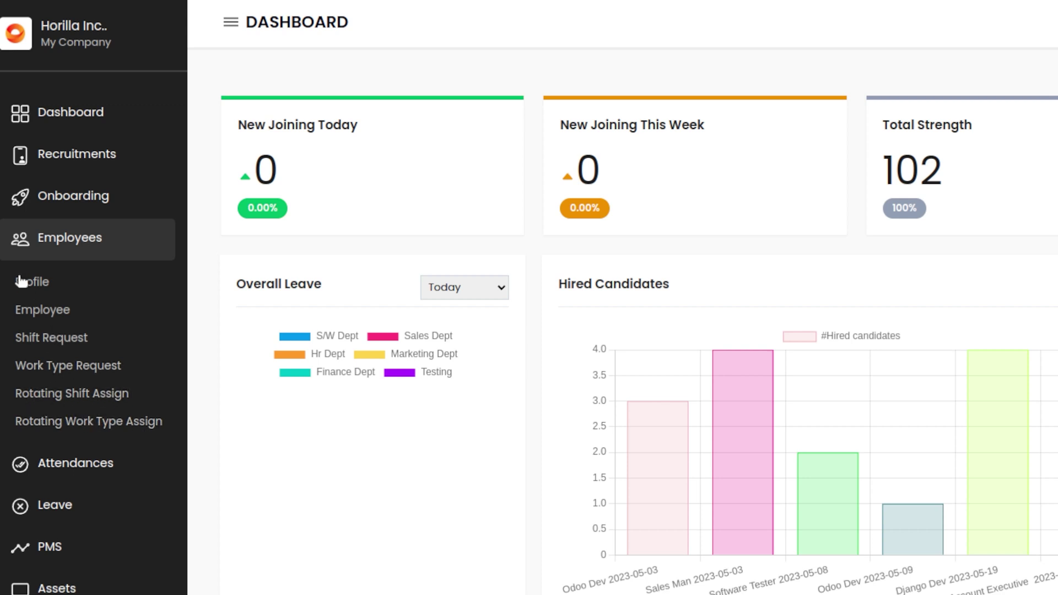
left_click(27, 283)
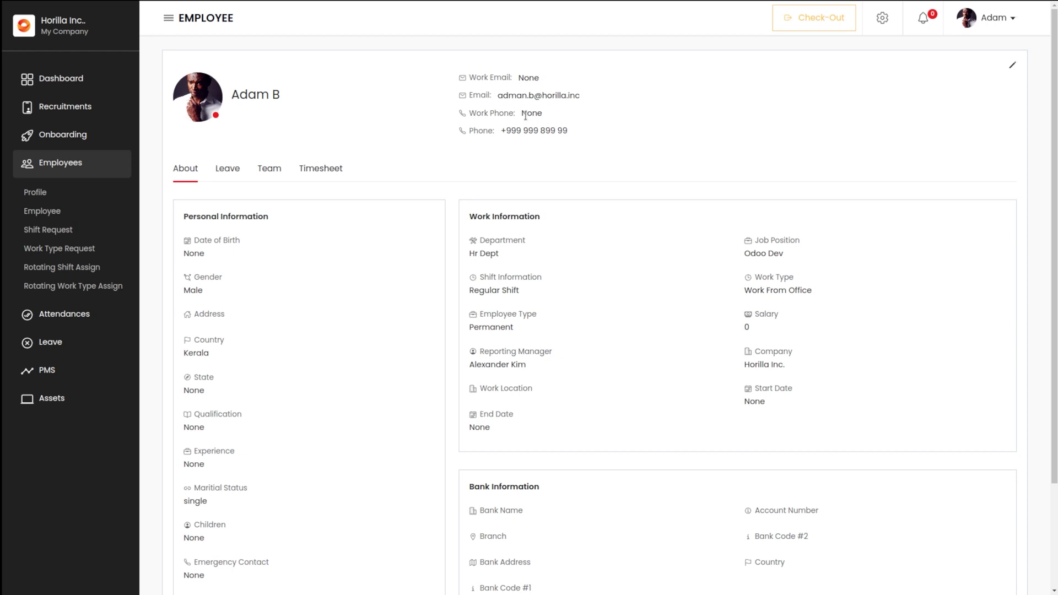
scroll(527, 135, "down", 1)
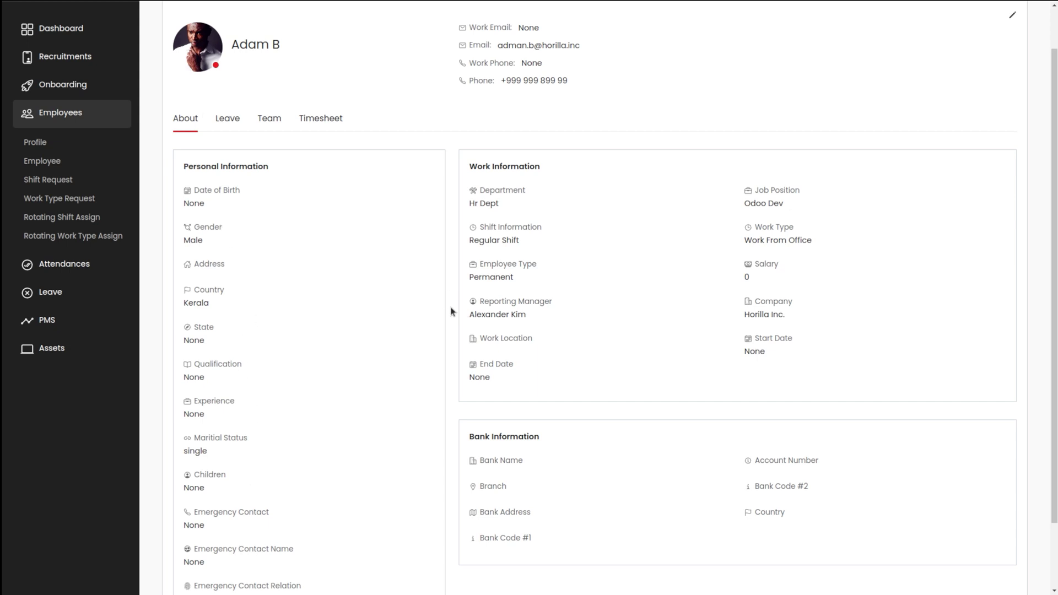
scroll(554, 299, "down", 2)
scroll(554, 300, "up", 3)
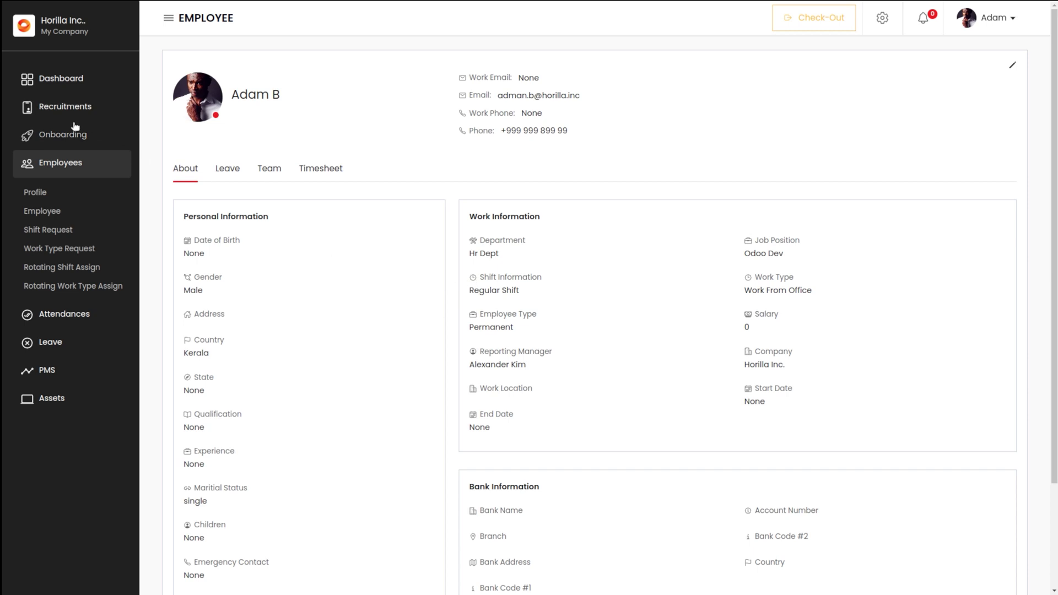
left_click(225, 171)
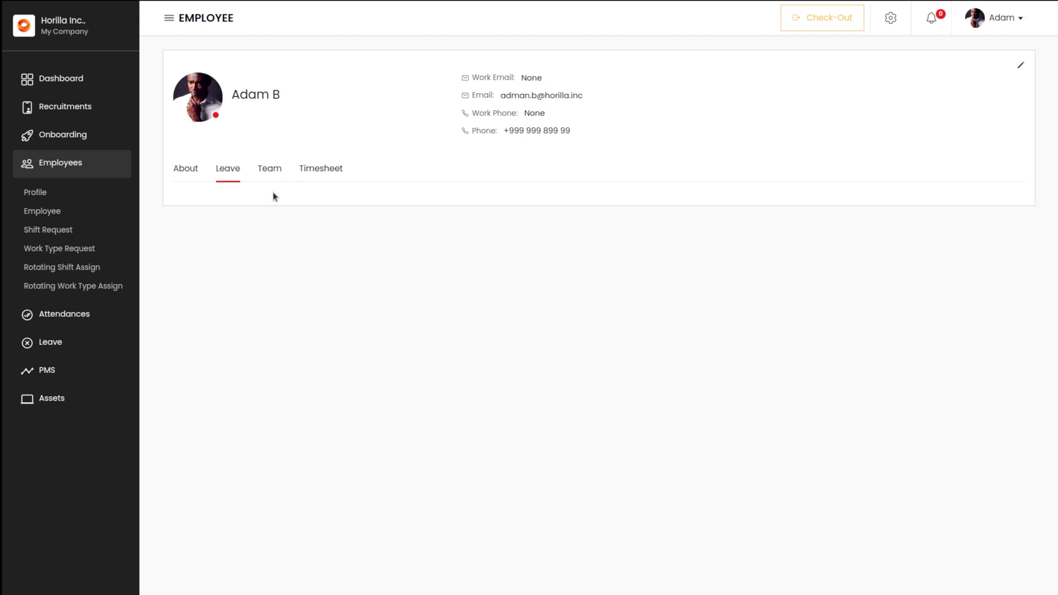
left_click(268, 167)
left_click(328, 166)
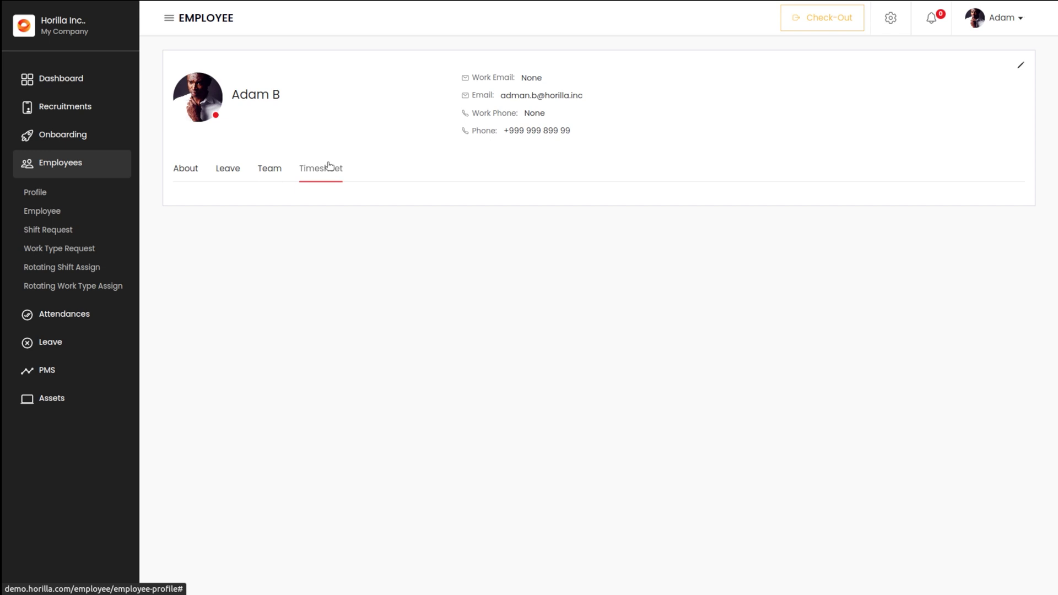
left_click(186, 168)
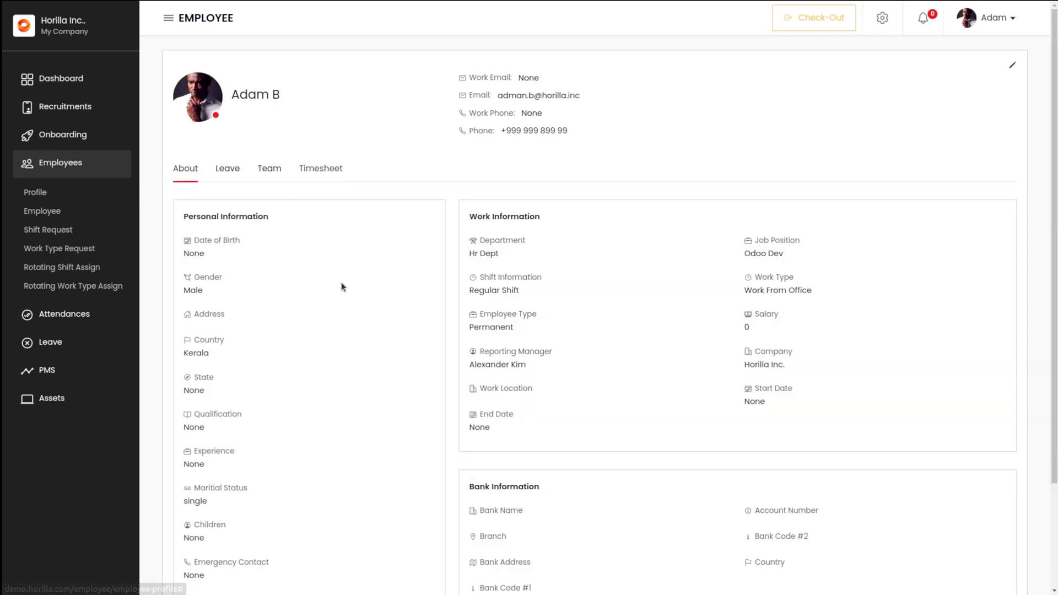
scroll(341, 286, "down", 2)
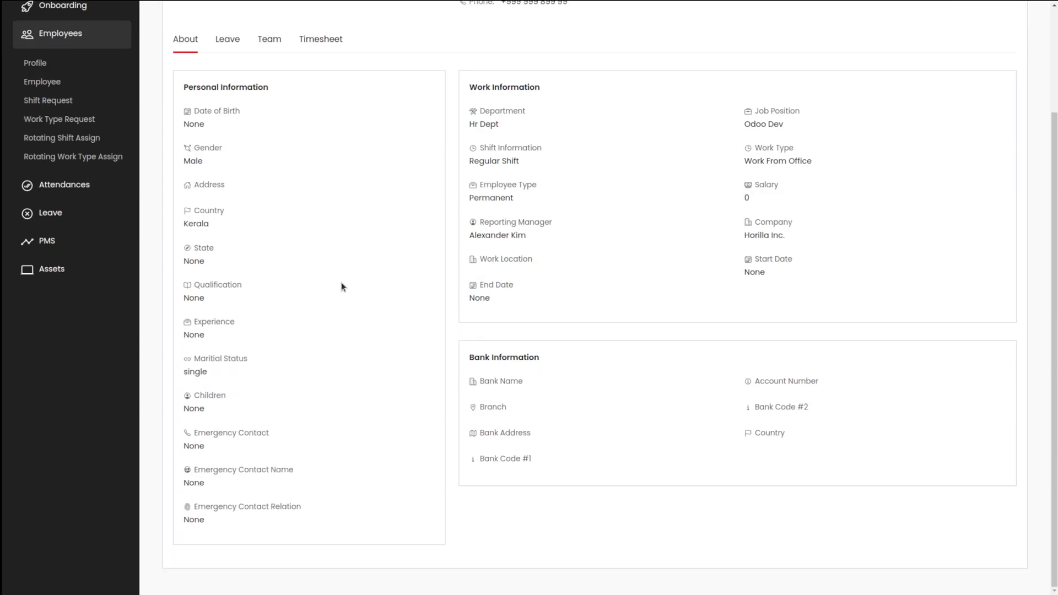
scroll(341, 285, "up", 2)
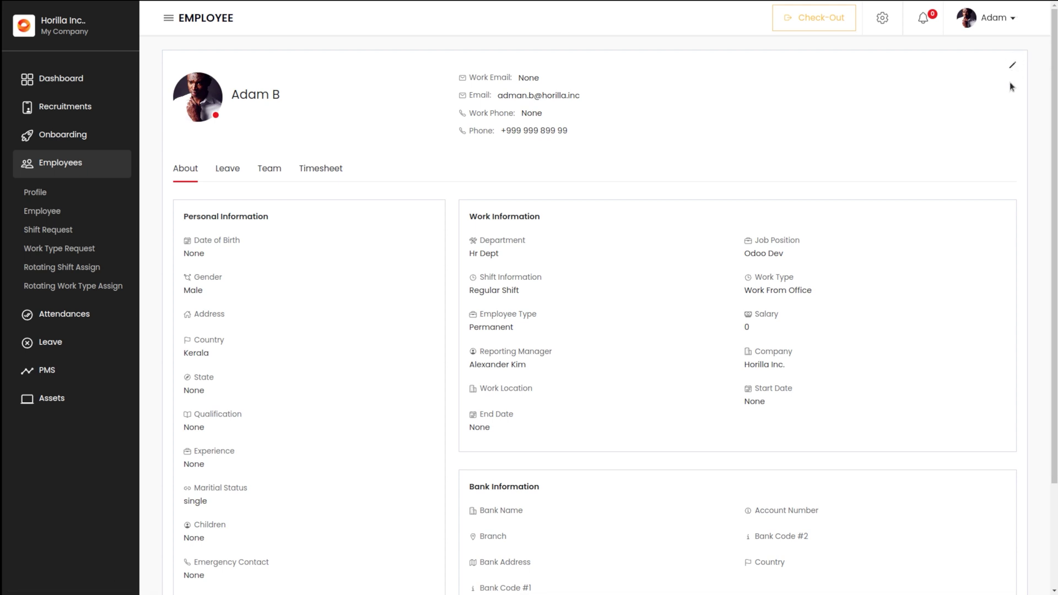
View the profile's edit form and Bank Info tab, then open the People employee directory.
left_click(1015, 65)
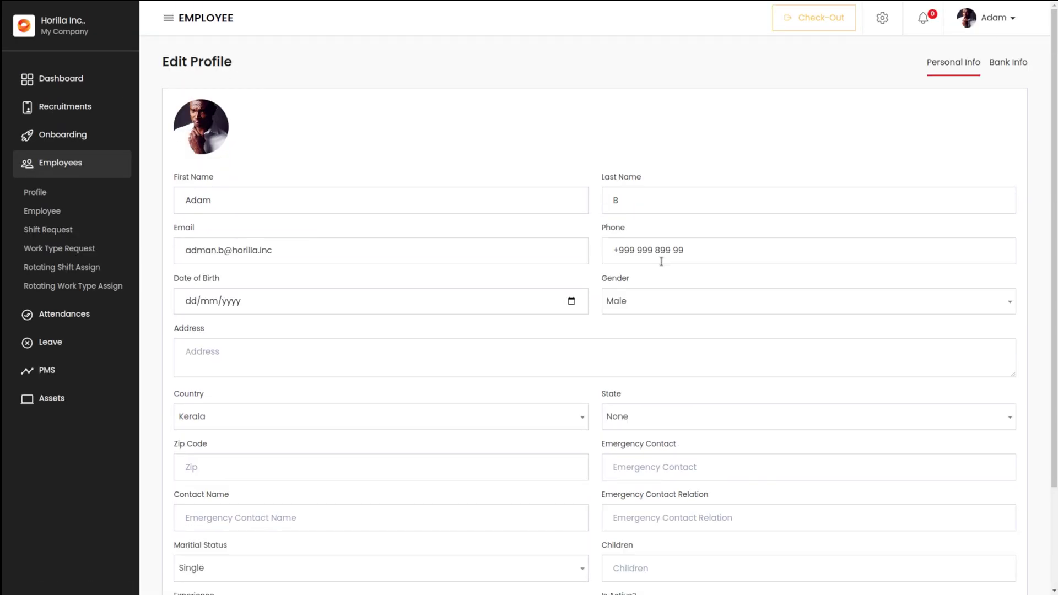
left_click(1016, 63)
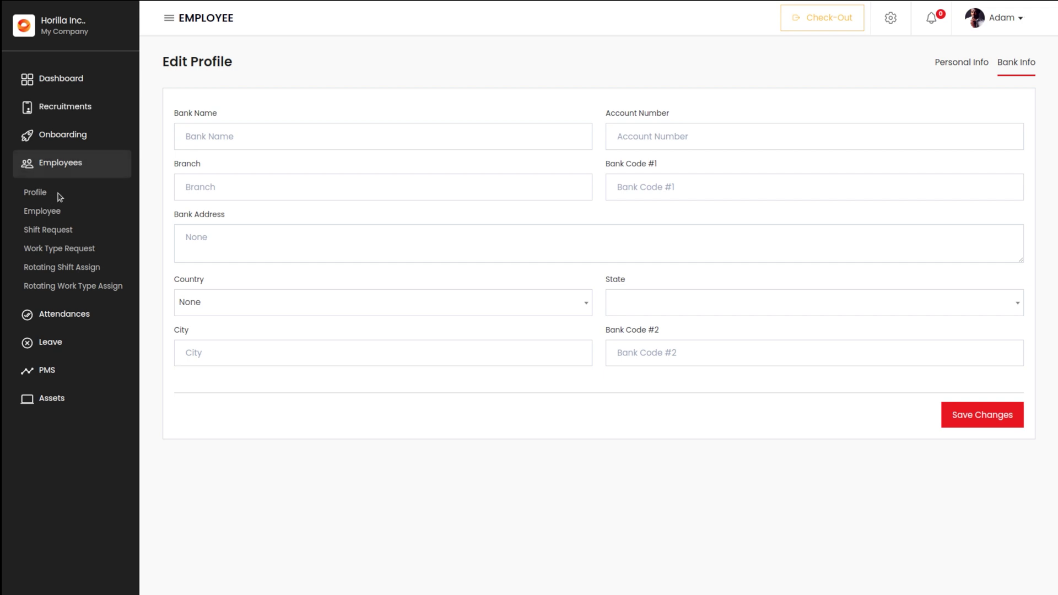
left_click(58, 213)
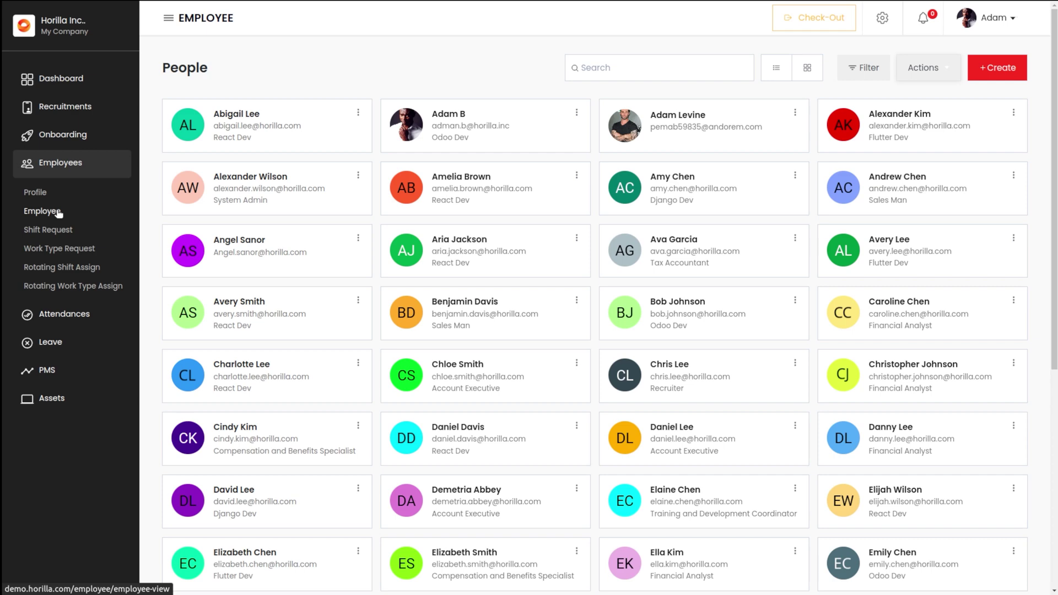
Scroll the People grid and check the third card's options menu, then dismiss it.
scroll(258, 273, "down", 5)
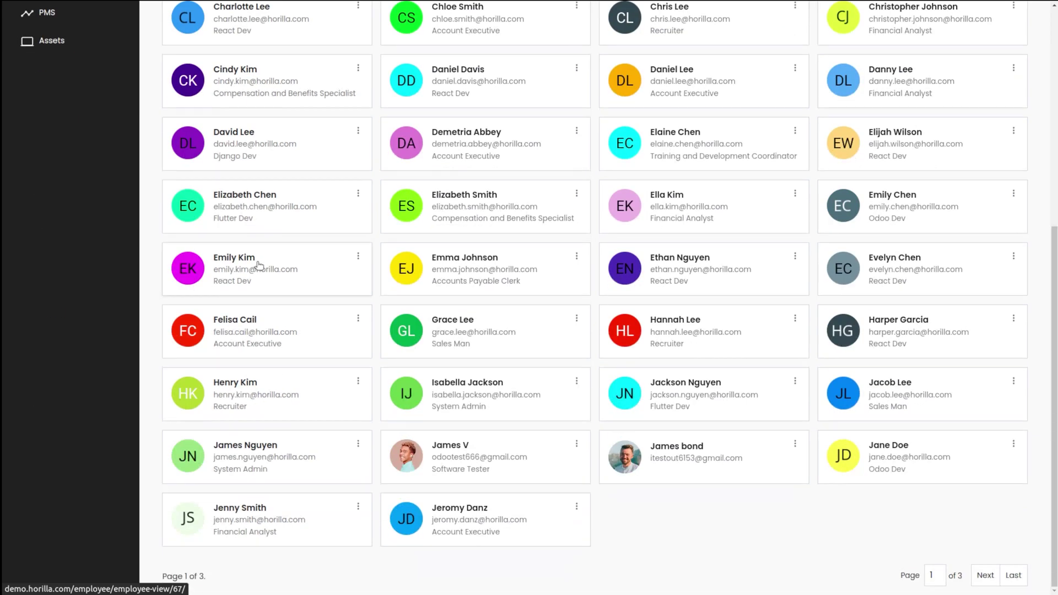
scroll(259, 266, "up", 5)
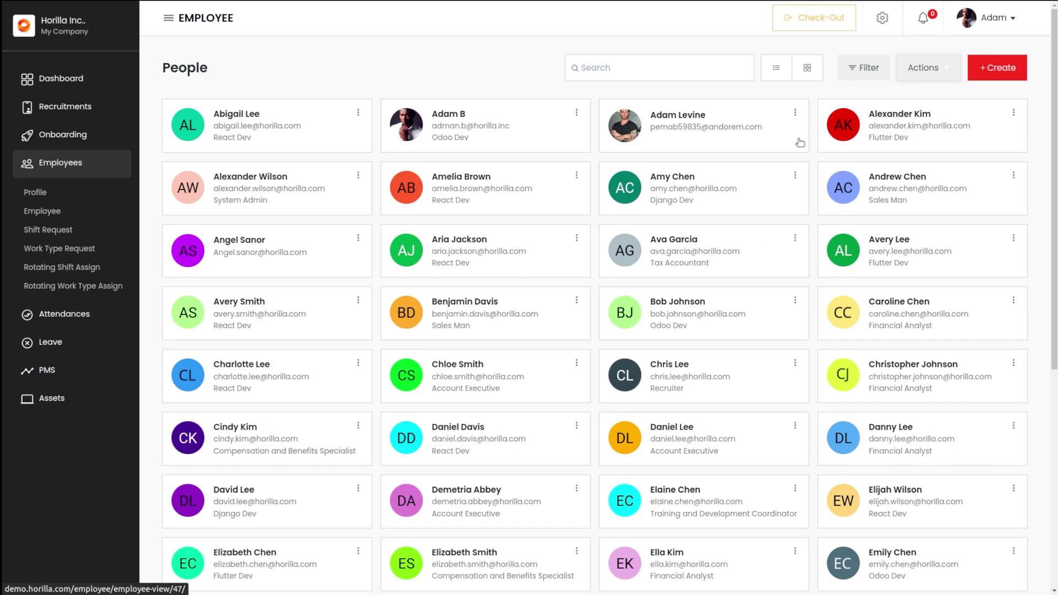
left_click(796, 113)
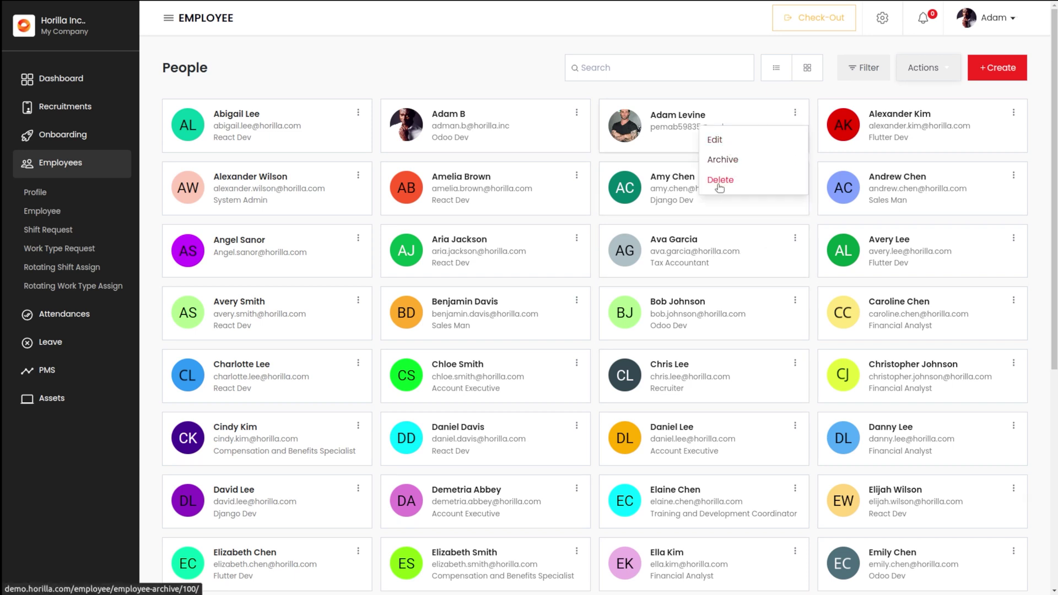
left_click(547, 83)
Filter the People directory by an employee's first name, narrowing it to two cards.
left_click(870, 66)
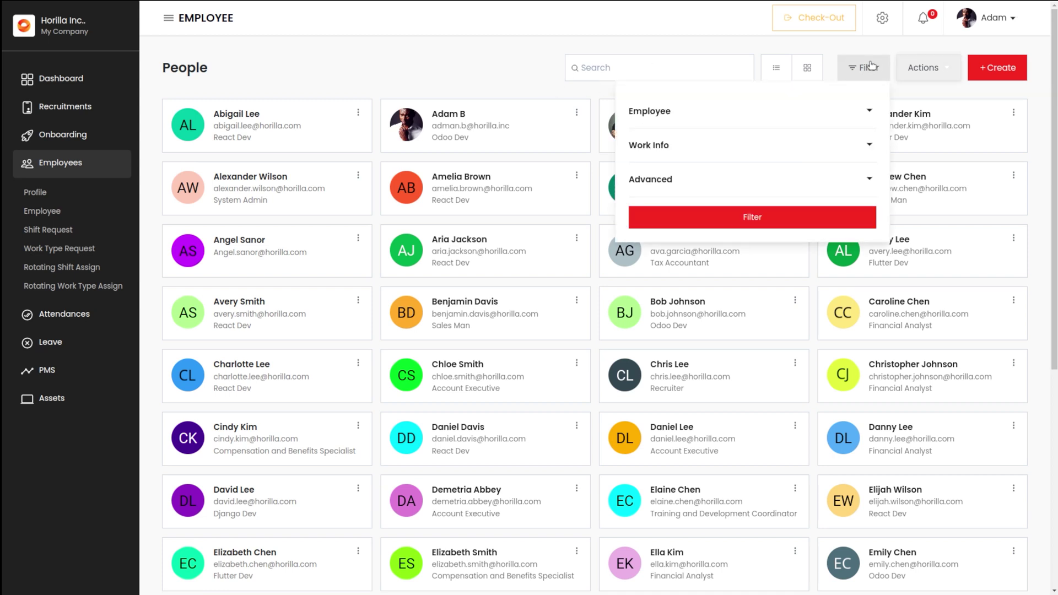
left_click(739, 114)
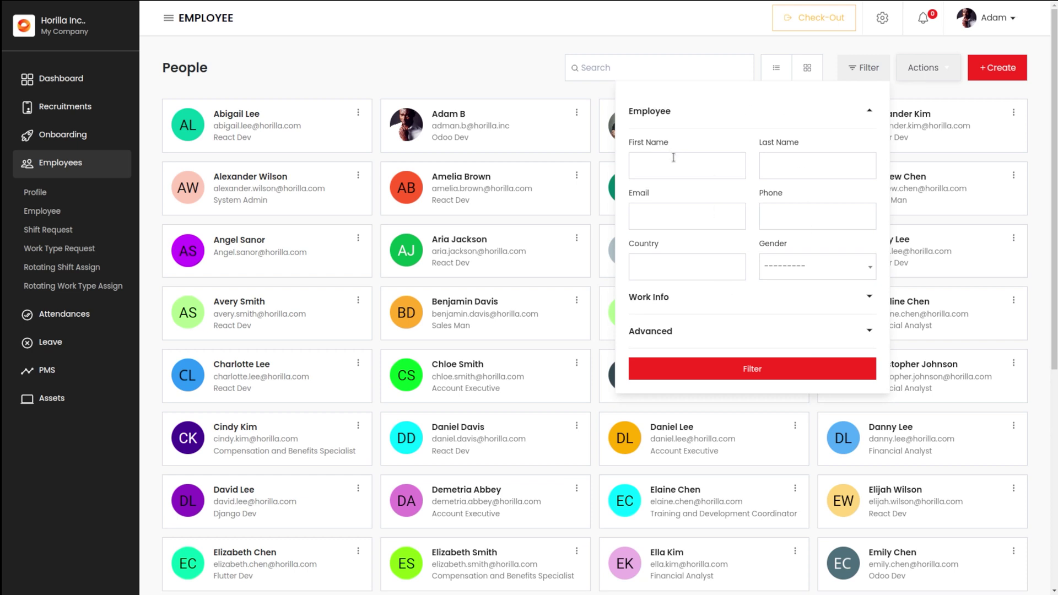
left_click(683, 164)
left_click(834, 159)
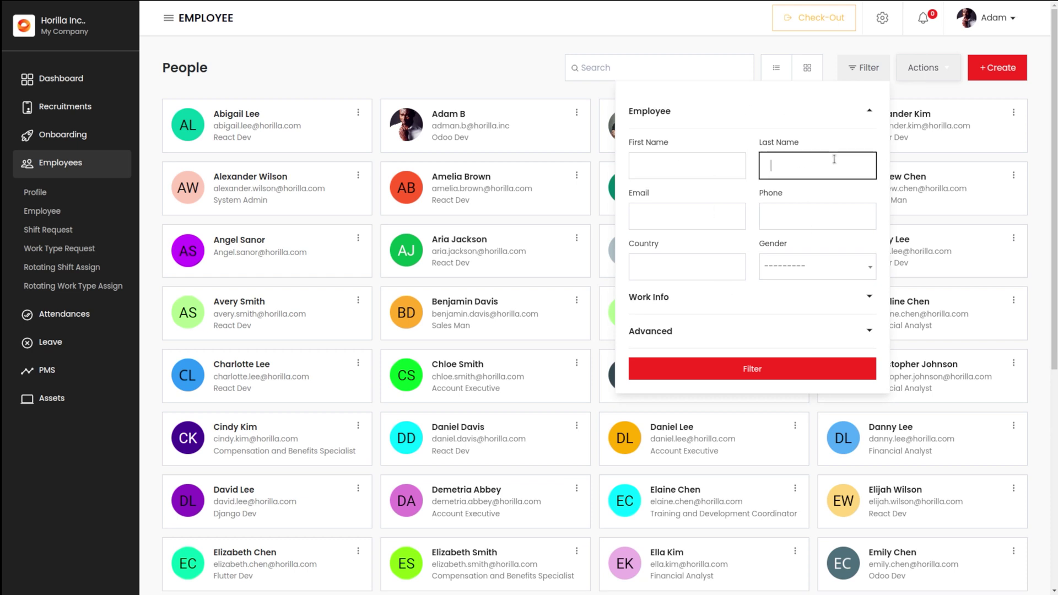
left_click(705, 163)
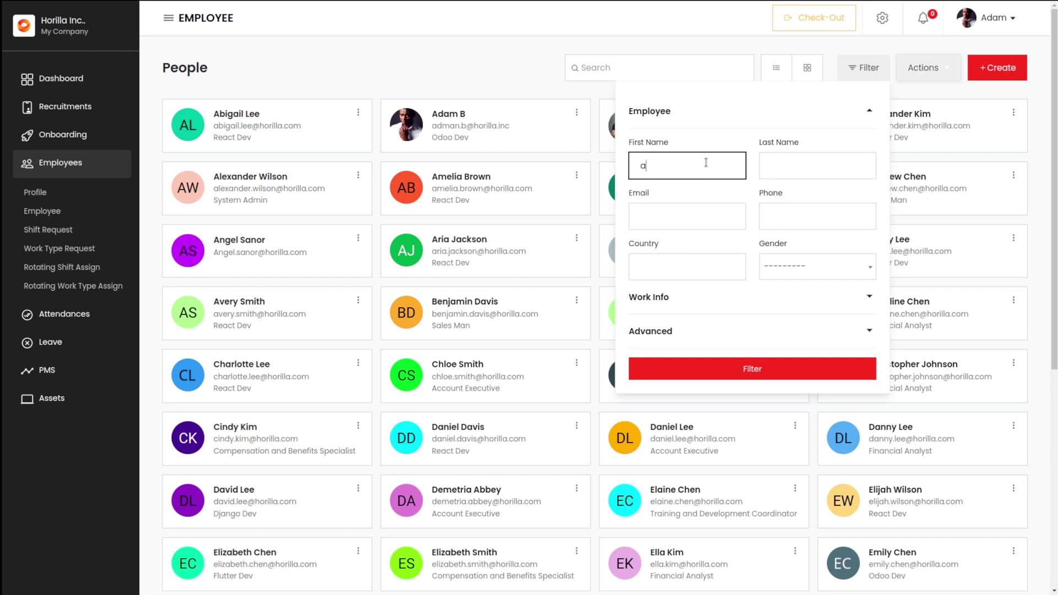
left_click(737, 371)
left_click(530, 263)
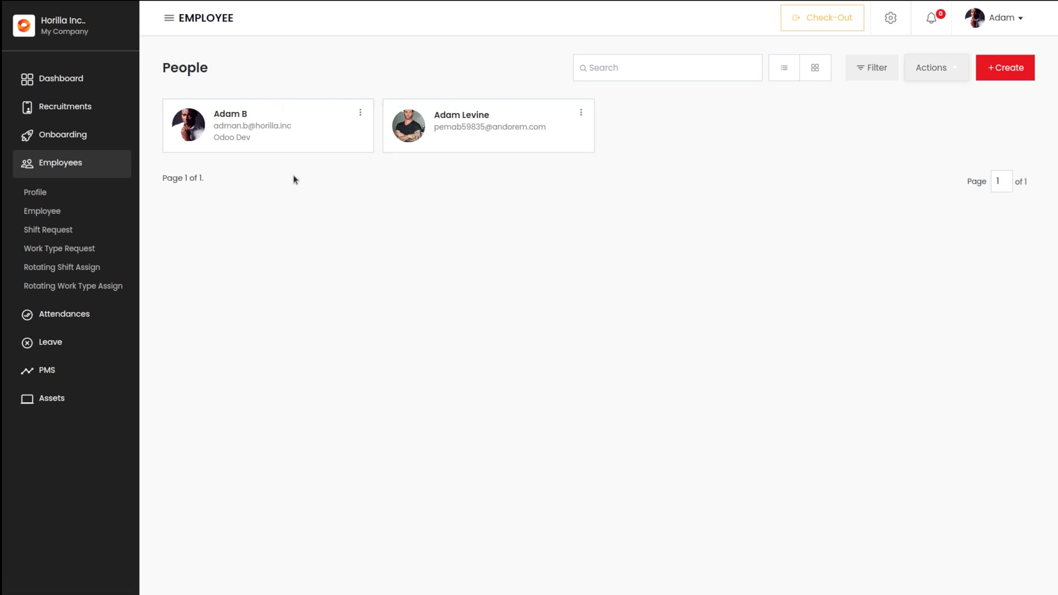
Reopen the filter panel, clear the first name value and collapse the Employee section.
left_click(868, 76)
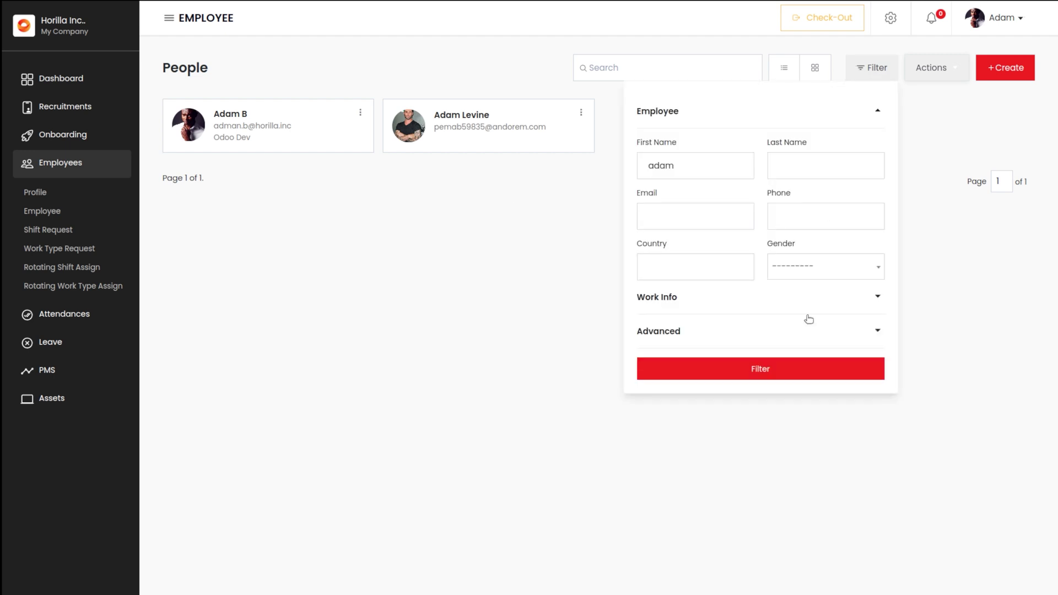
left_click(708, 162)
key("BackSpace")
key("BackSpace")
key("BackSpace")
key("BackSpace")
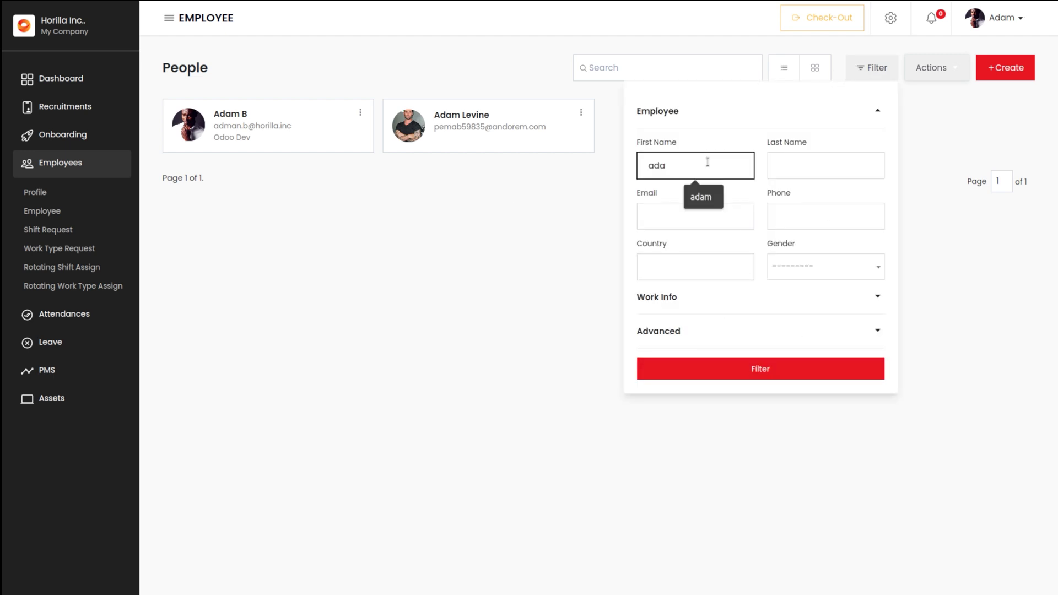
left_click(876, 112)
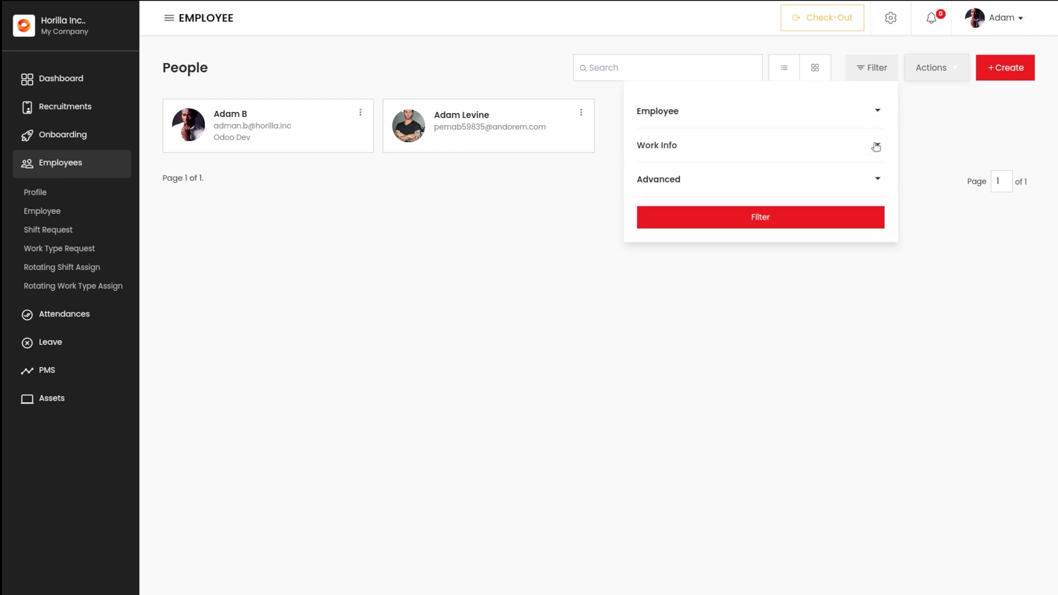
Browse the Work Info filter's Company and Job Position choices.
left_click(876, 145)
left_click(876, 146)
left_click(875, 144)
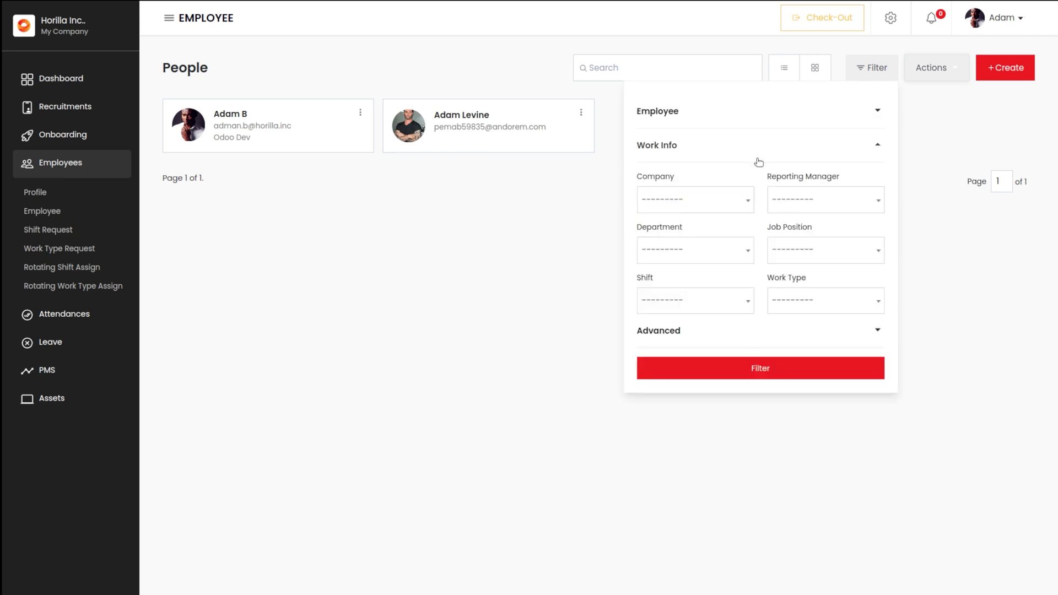
left_click(680, 203)
left_click(680, 203)
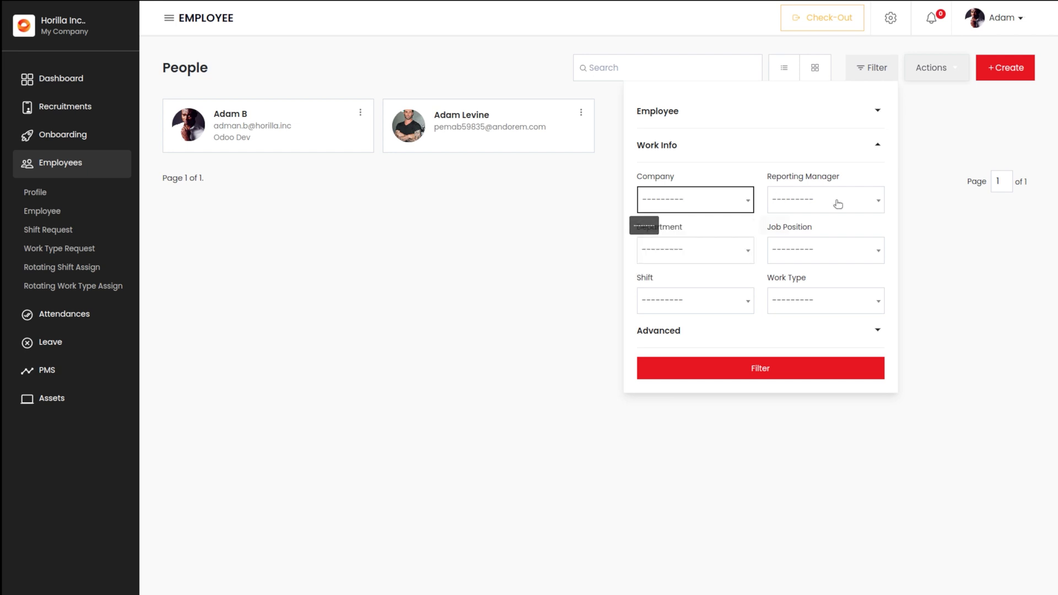
left_click(825, 255)
left_click(825, 255)
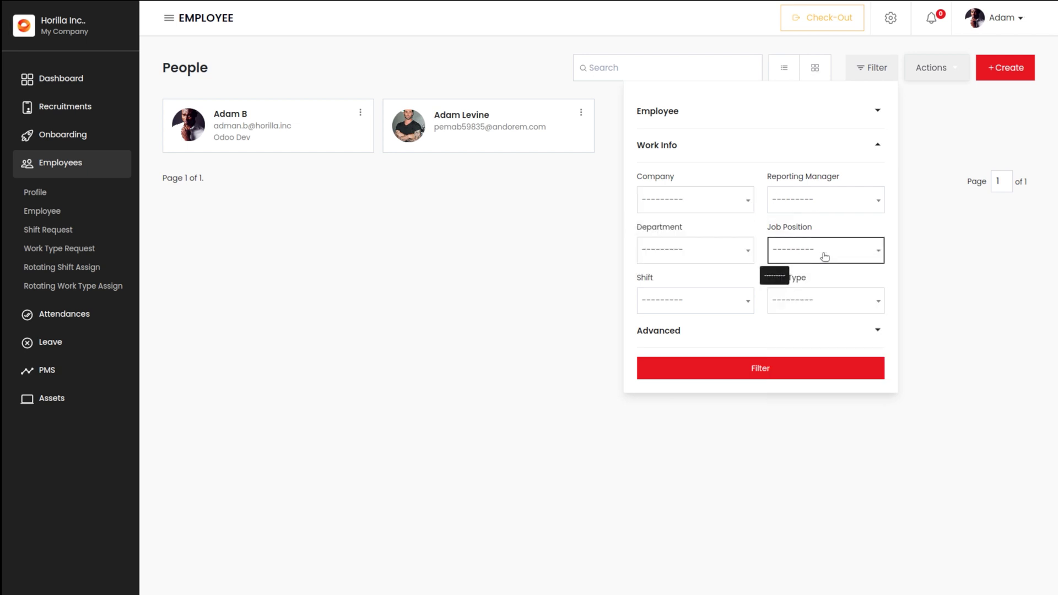
left_click(879, 146)
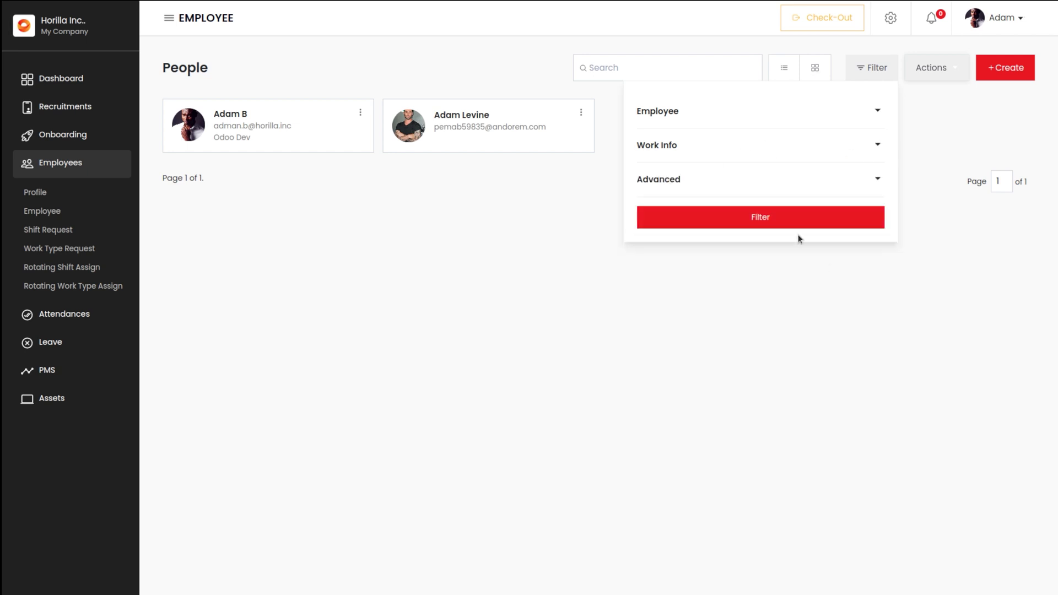
Browse the Advanced filter's Groups choices, then show the bulk actions list.
left_click(876, 184)
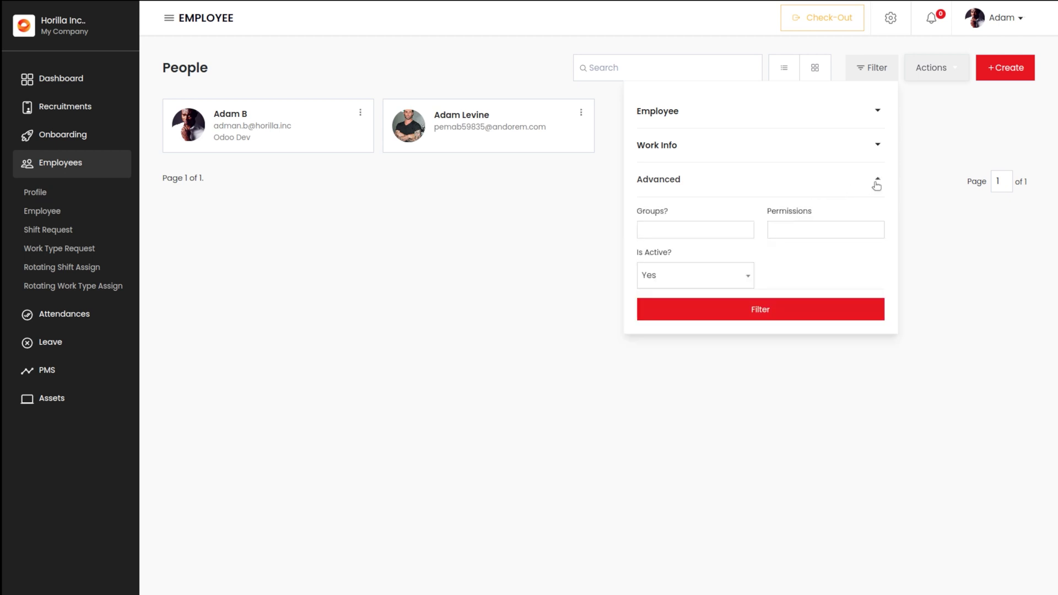
left_click(667, 227)
left_click(822, 267)
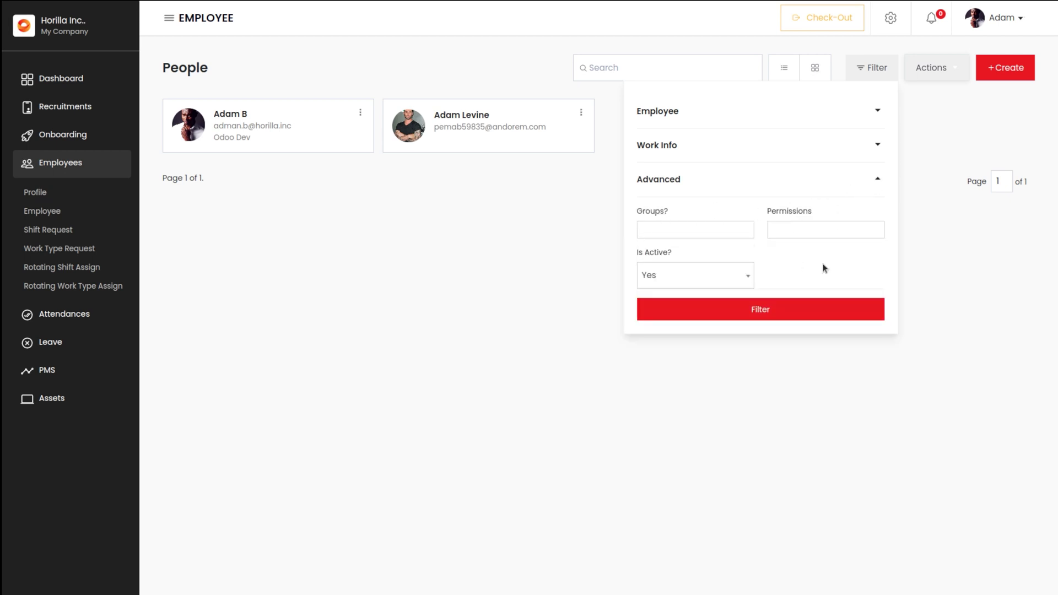
left_click(877, 178)
left_click(948, 101)
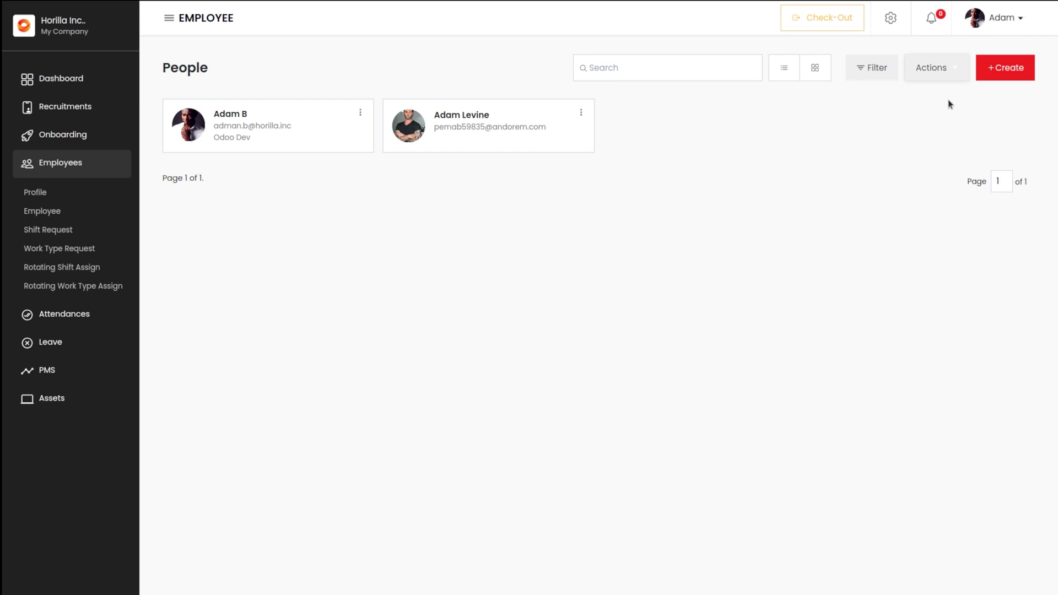
left_click(929, 74)
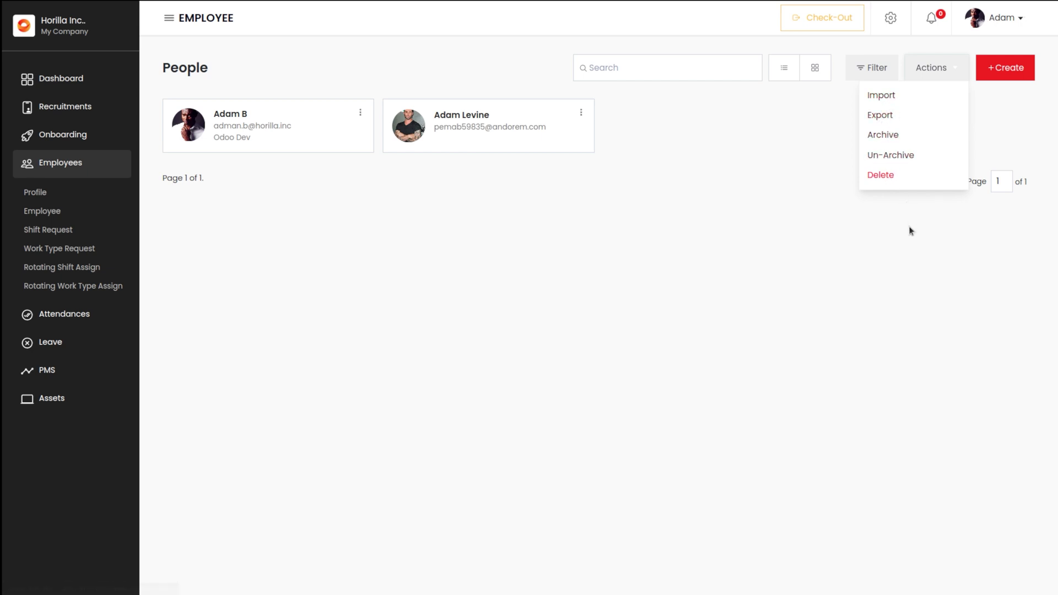
Download the employee import template, close the Import Employee dialog without uploading, and reshow bulk actions.
left_click(892, 101)
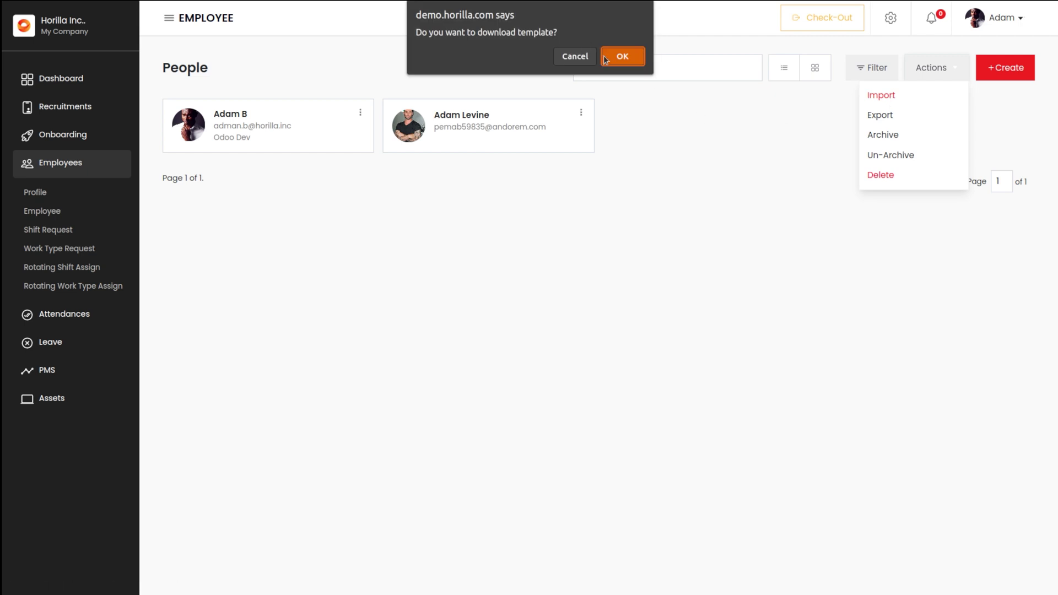
left_click(622, 57)
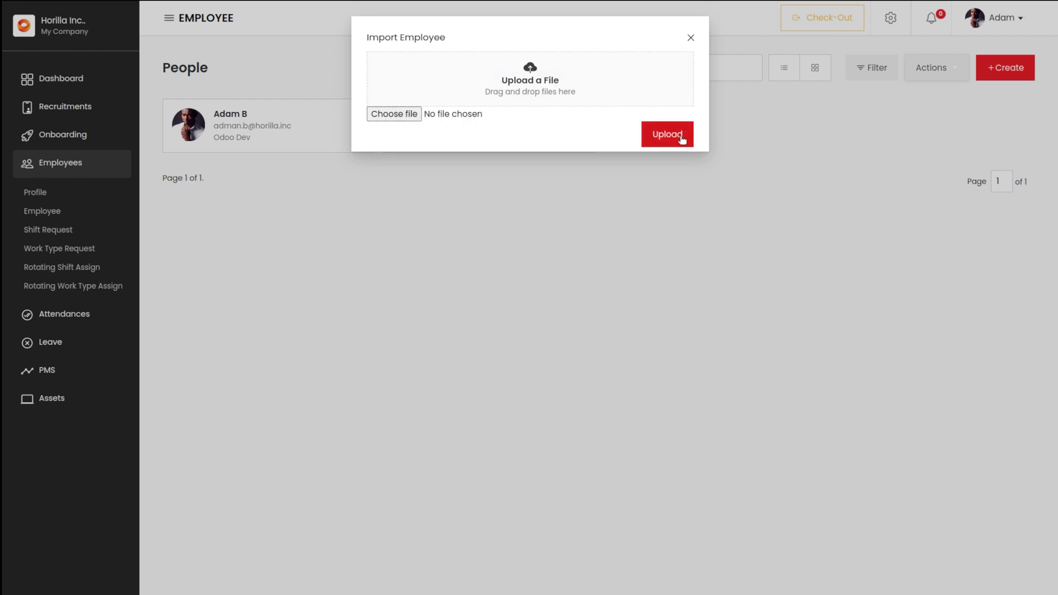
left_click(689, 36)
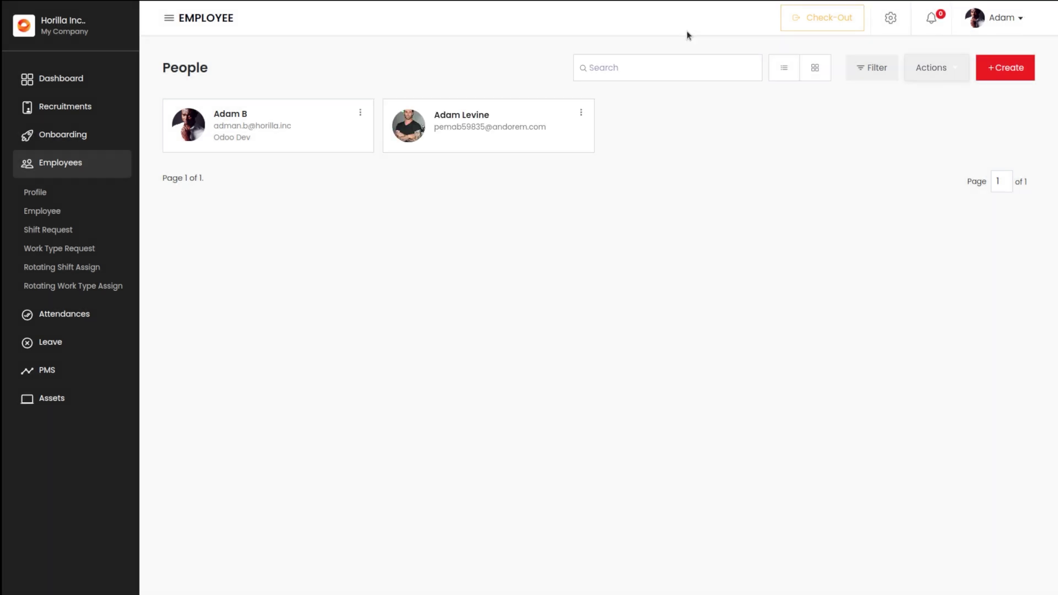
left_click(942, 71)
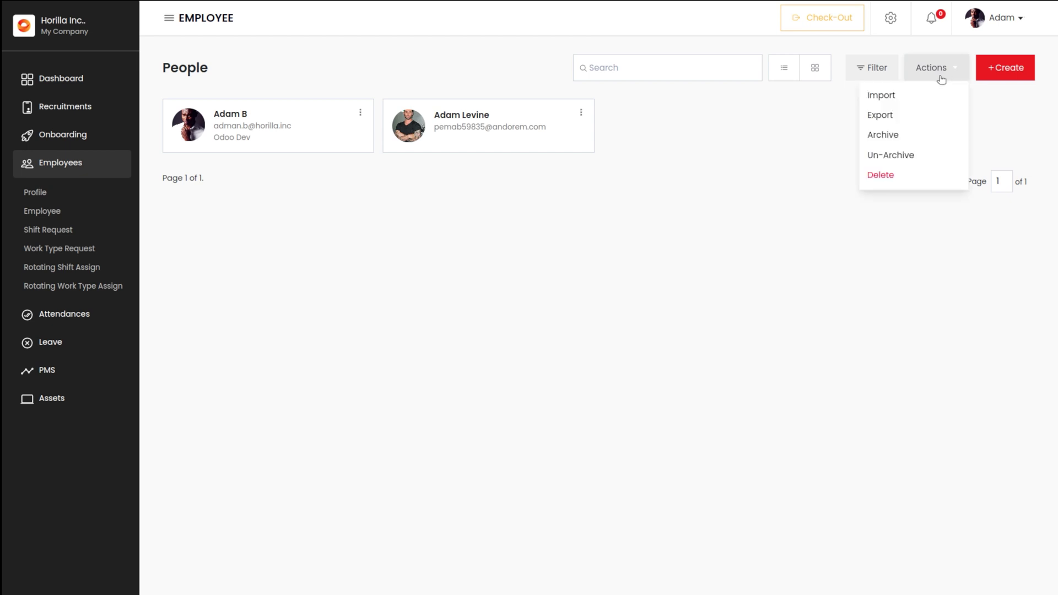
Export the employee records, then reset the filter so the full People directory shows.
left_click(889, 117)
left_click(938, 69)
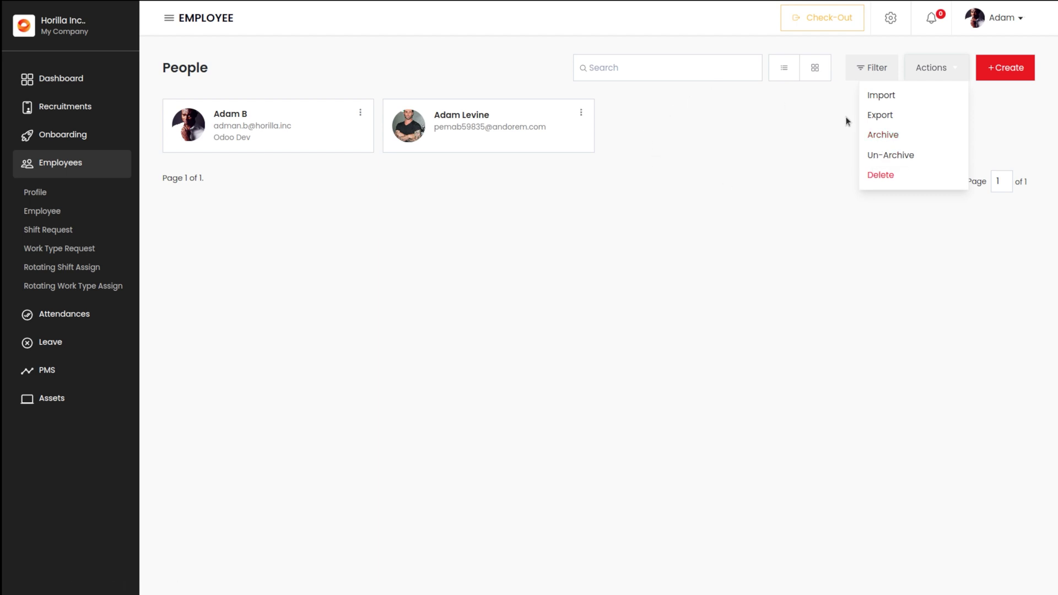
left_click(857, 72)
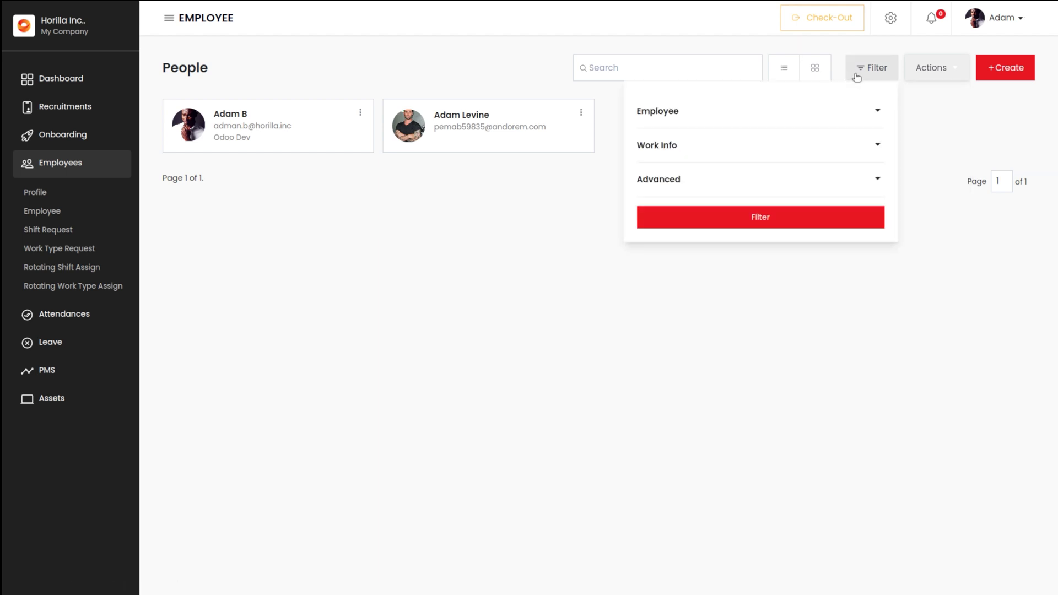
left_click(773, 111)
left_click(878, 116)
left_click(803, 324)
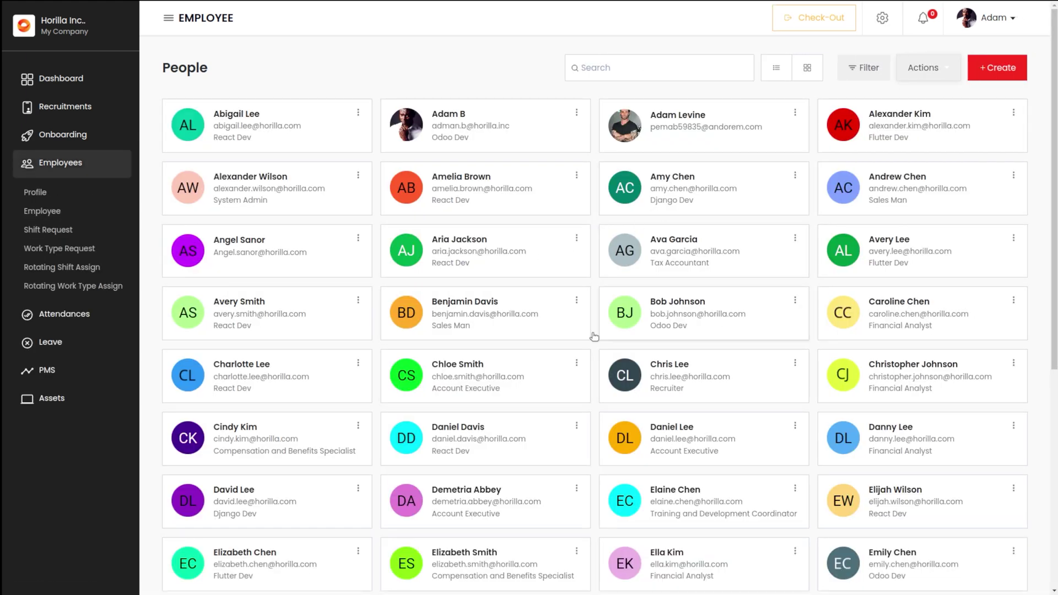
Check the first employee card's own options, then show the bulk Archive and Un-Archive actions.
scroll(576, 332, "down", 5)
scroll(496, 329, "up", 5)
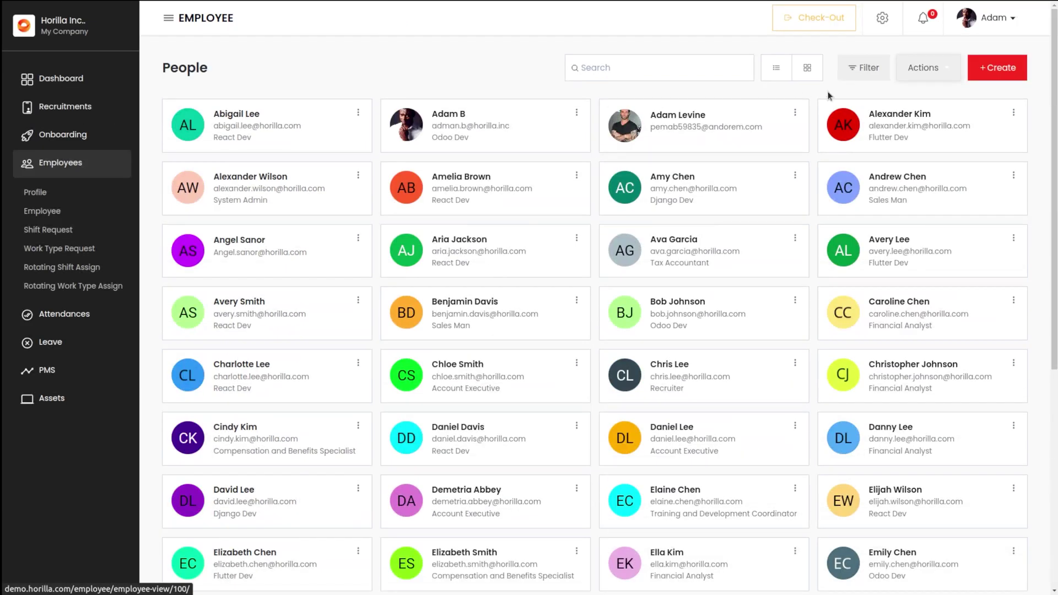
left_click(913, 75)
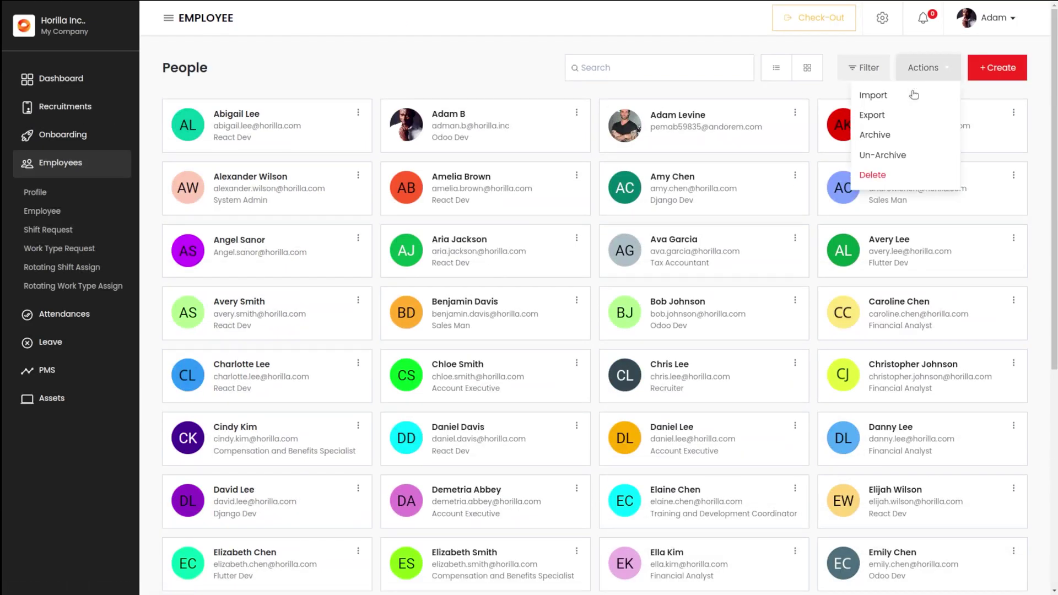
left_click(916, 135)
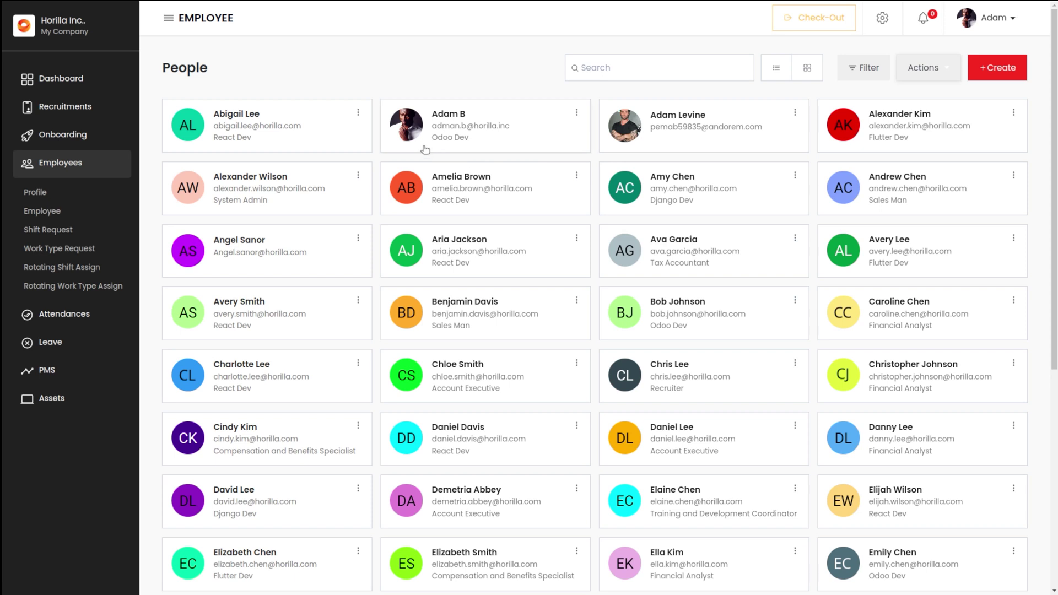
left_click(359, 112)
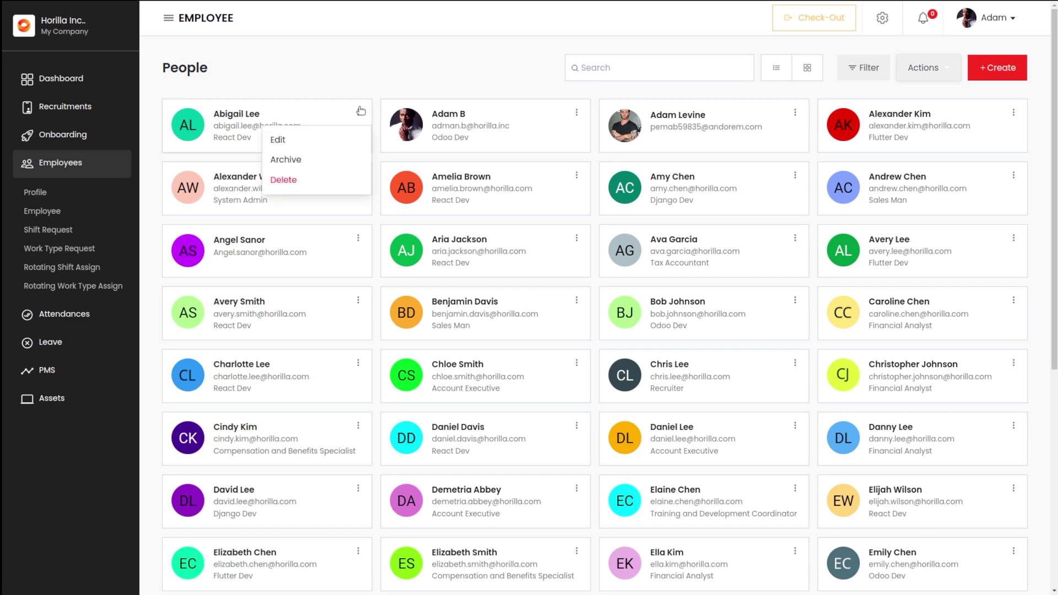
left_click(469, 82)
left_click(923, 70)
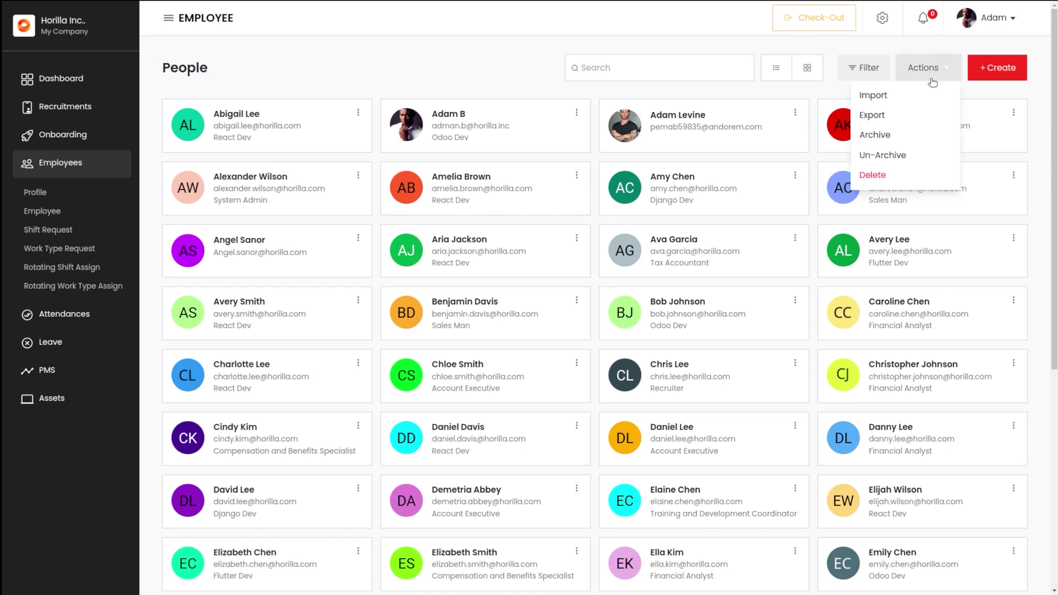
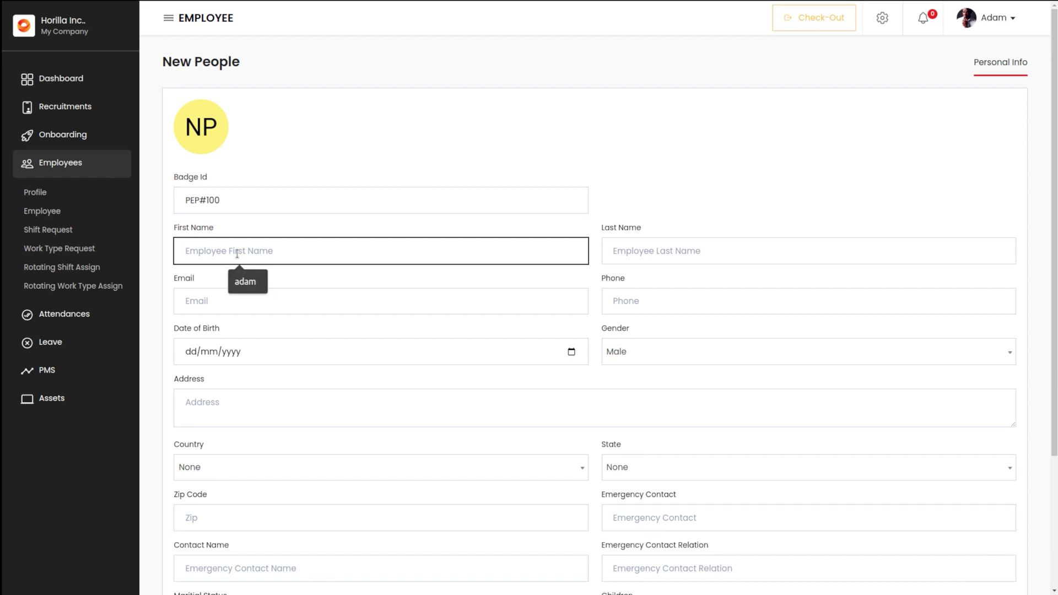
Enter the employee's first and last name, and fill e-mail and phone from saved suggestions.
type("Jerry")
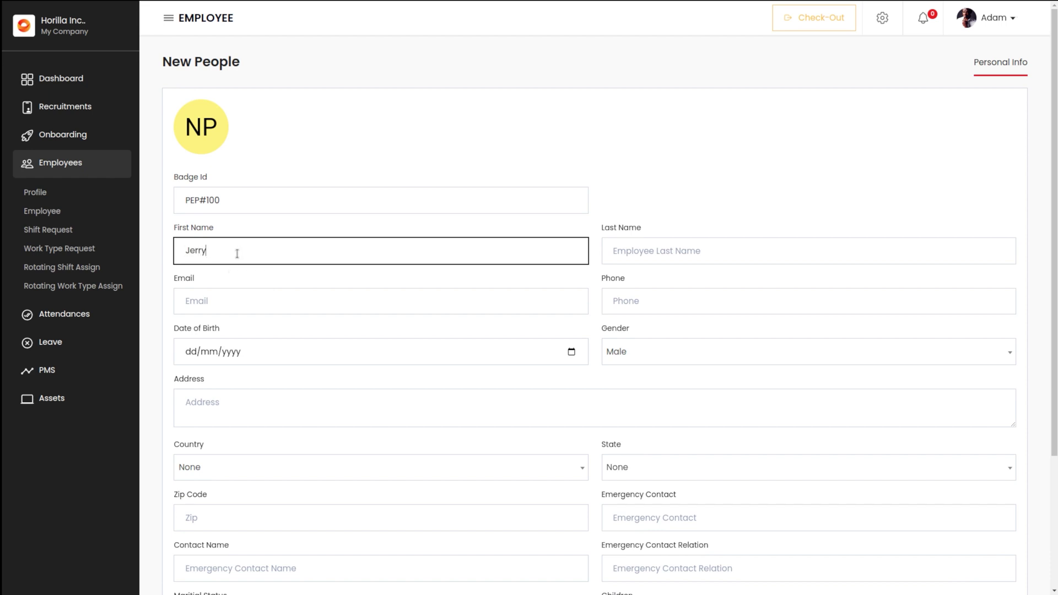
left_click(659, 257)
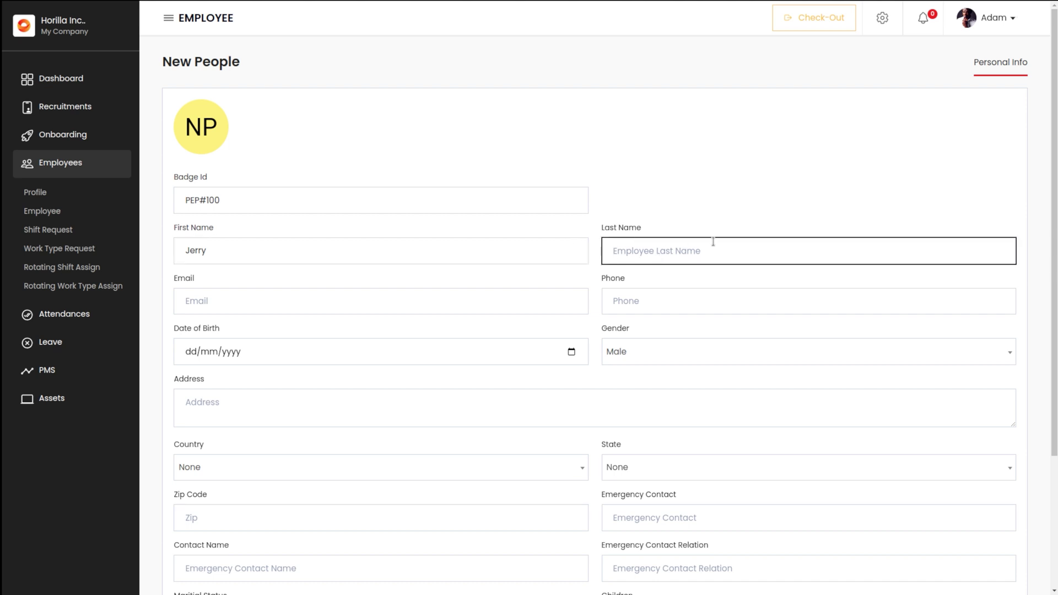
type("tom")
left_click(376, 291)
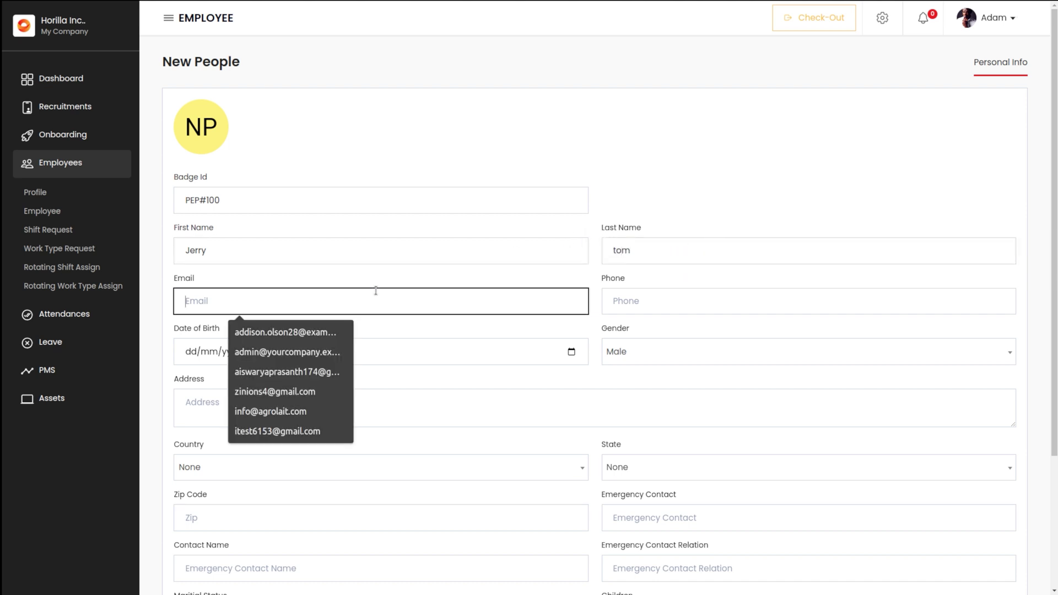
left_click(302, 351)
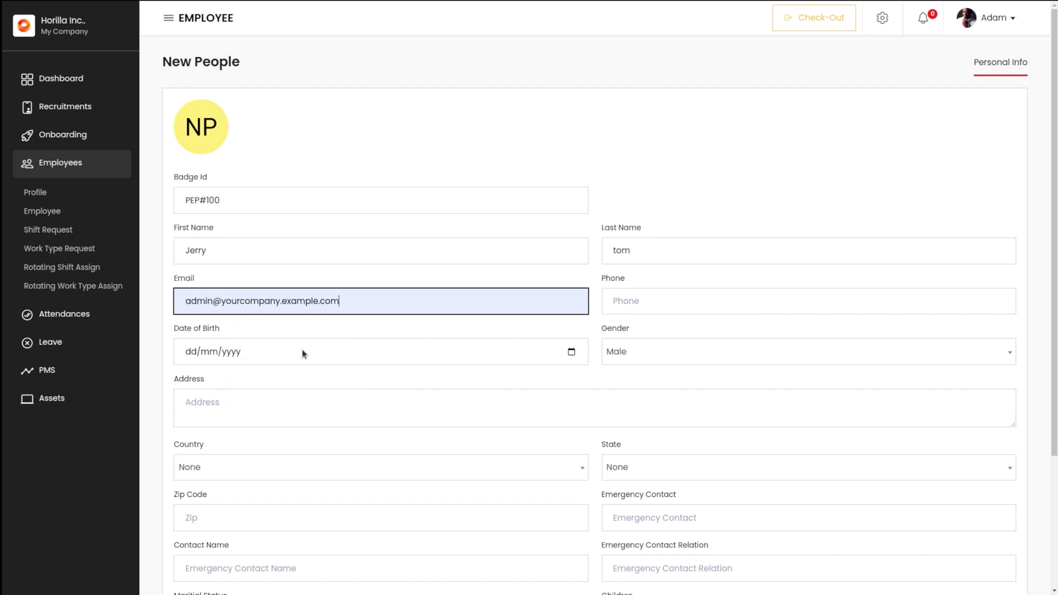
left_click(720, 301)
left_click(709, 324)
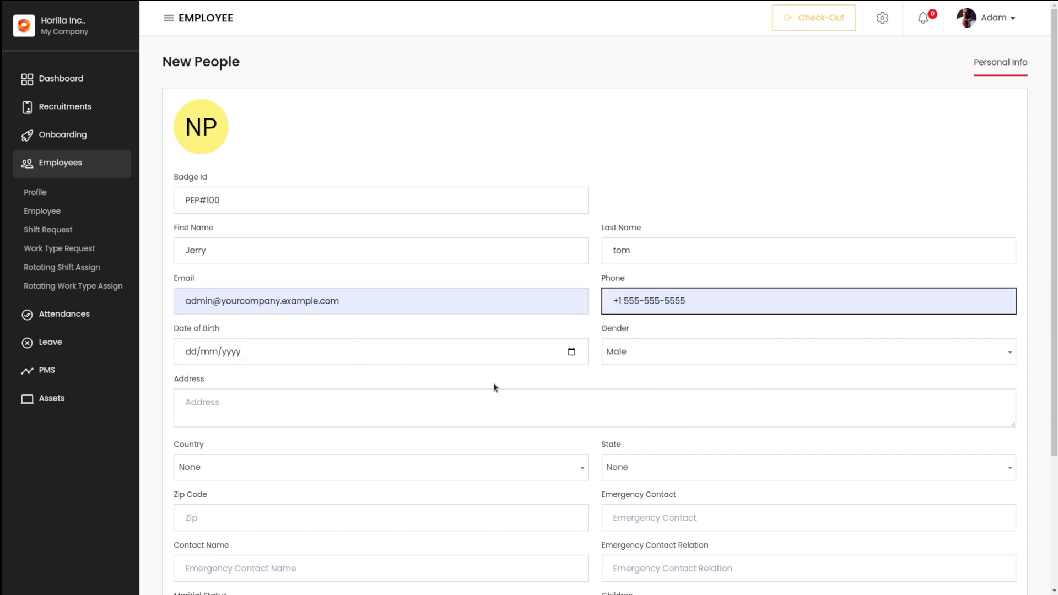
left_click(573, 353)
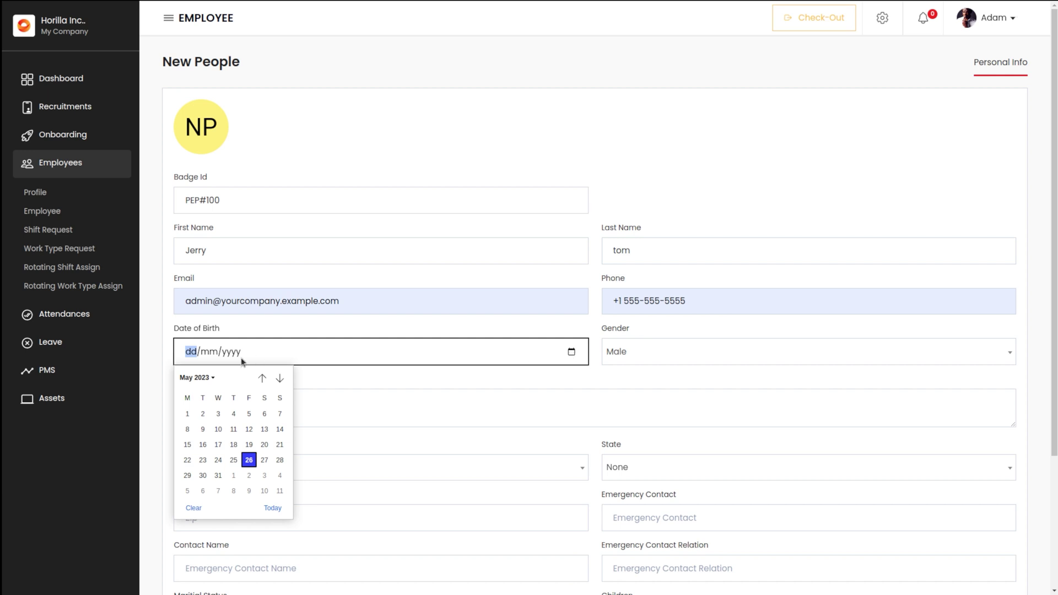
left_click(195, 377)
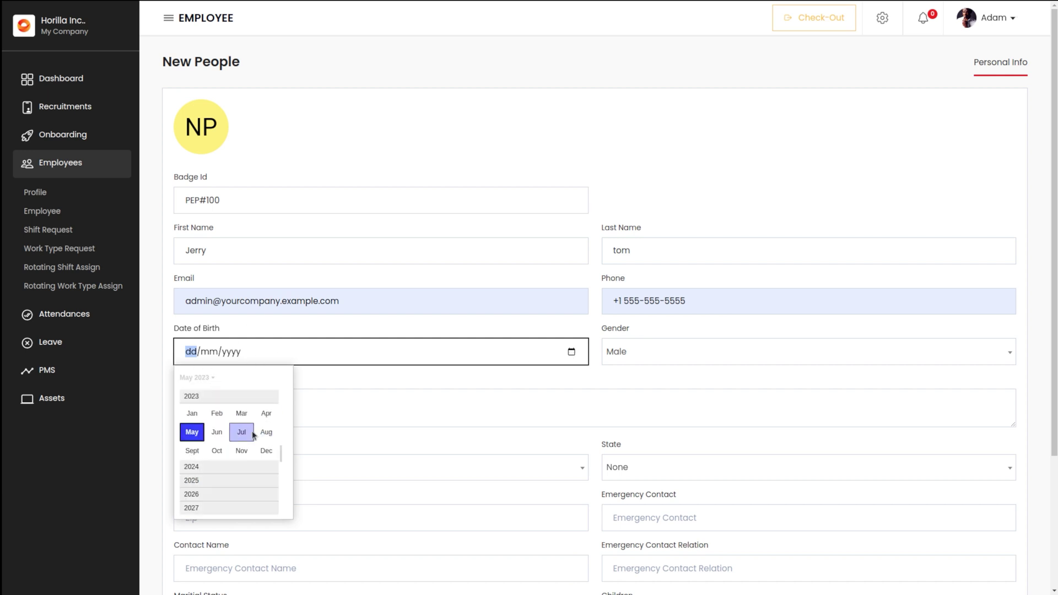
scroll(209, 473, "down", 2)
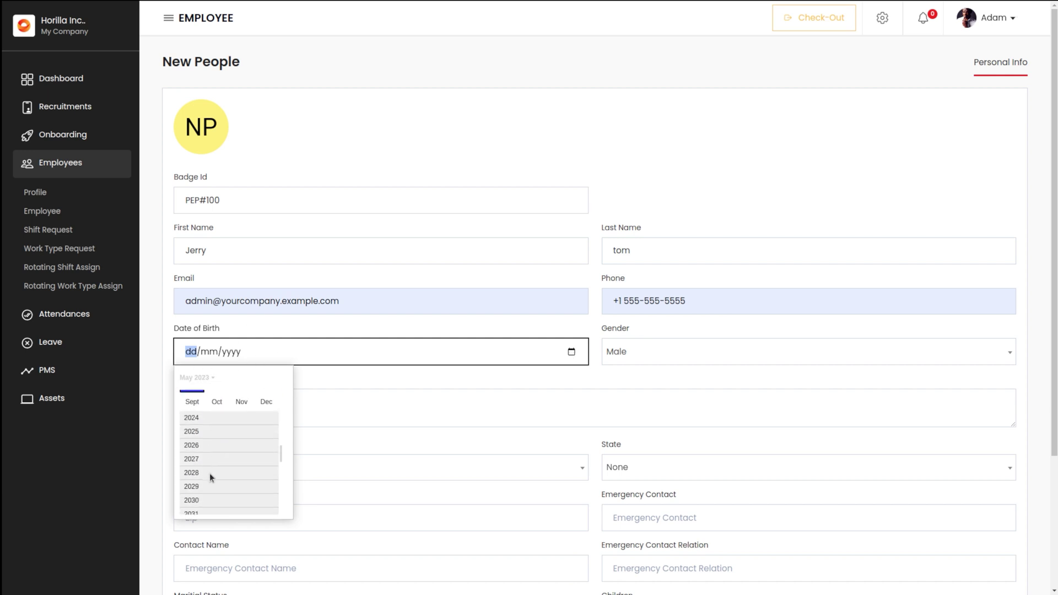
scroll(209, 472, "up", 2)
scroll(209, 472, "up", 5)
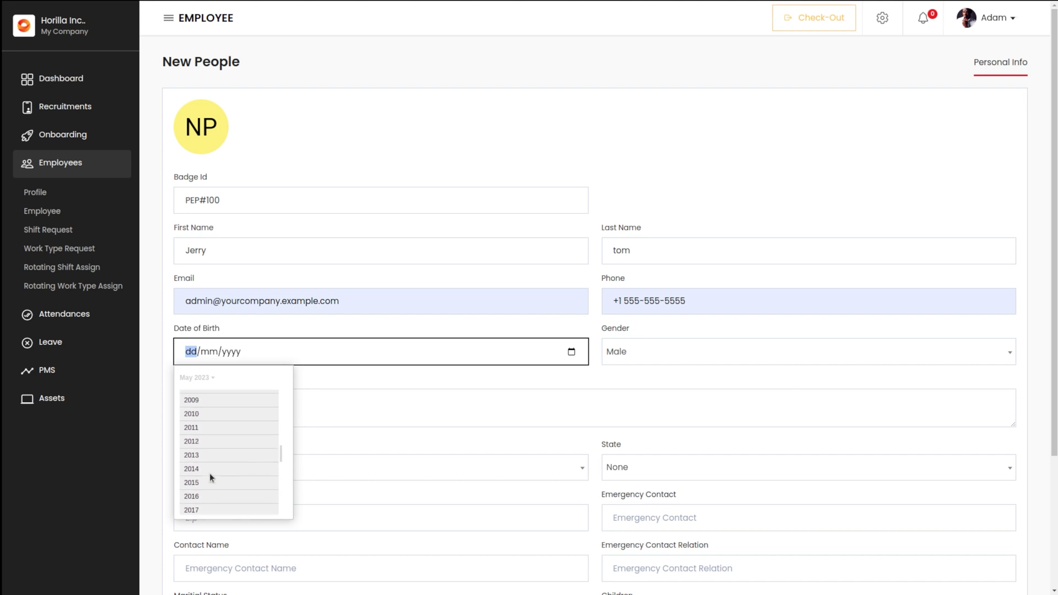
scroll(210, 473, "up", 2)
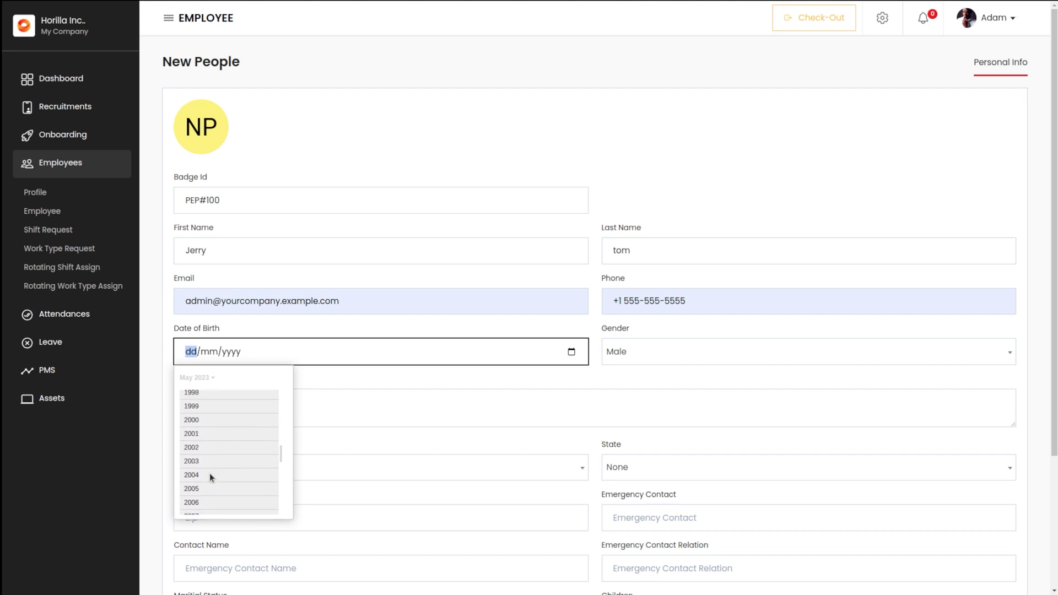
left_click(228, 396)
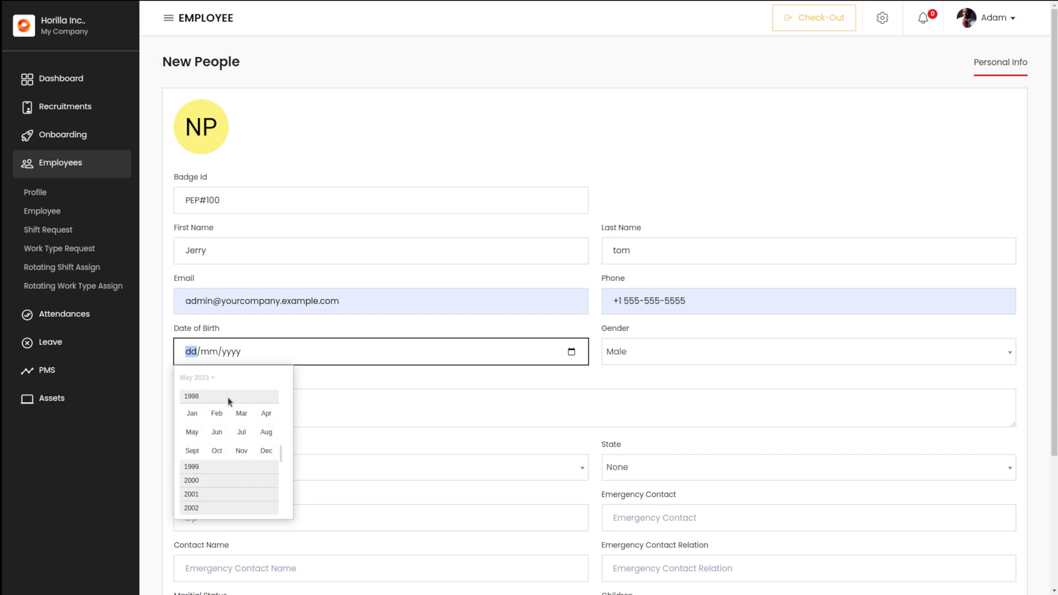
left_click(214, 432)
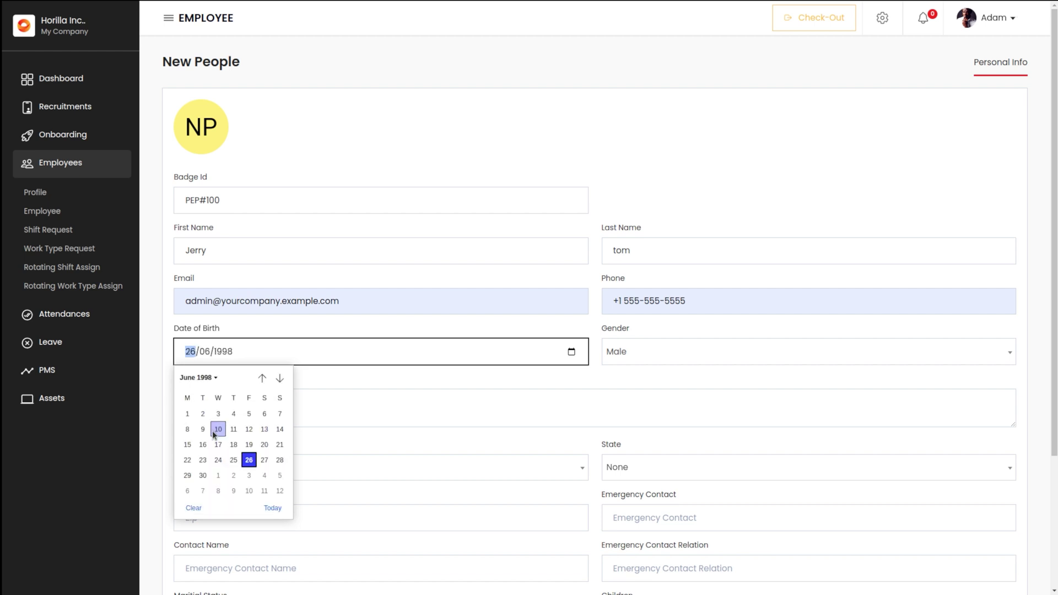
left_click(203, 429)
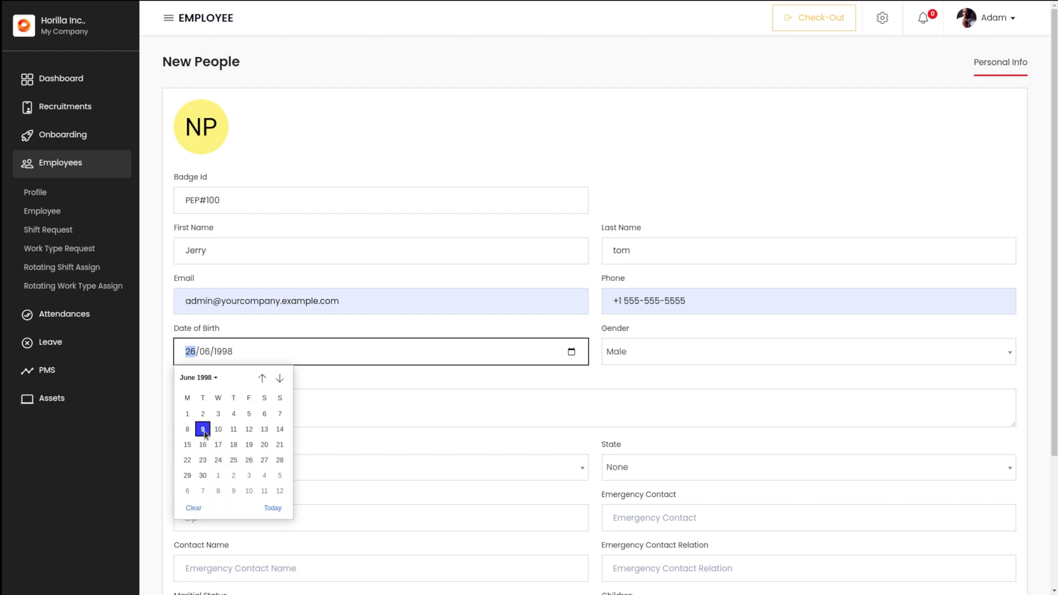
left_click(671, 359)
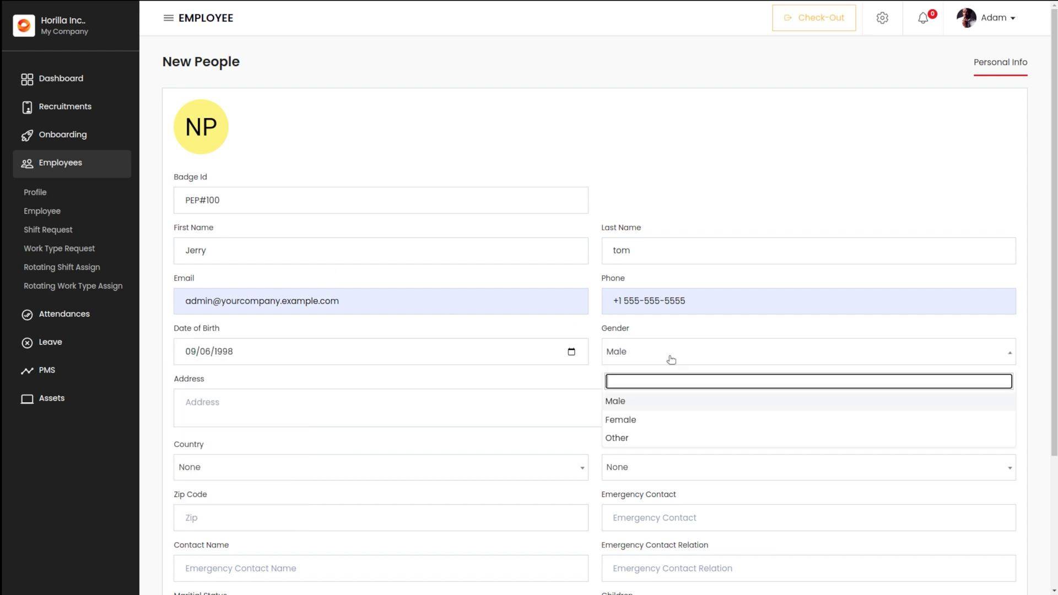
left_click(639, 409)
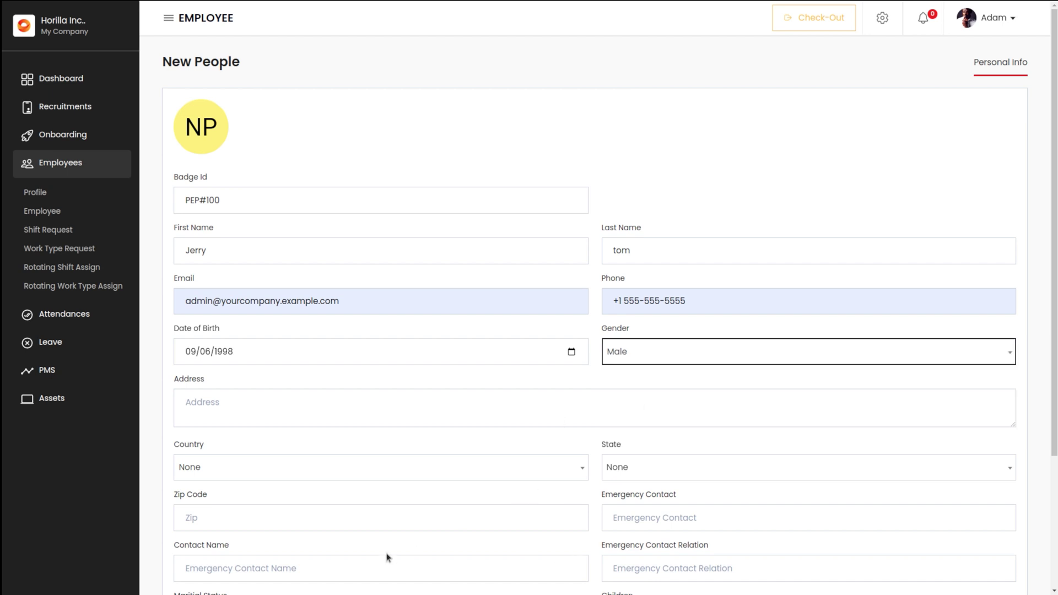
scroll(387, 557, "down", 3)
Enter the address, choose country India and state Assam, and fill the zip code from suggestions.
left_click(263, 237)
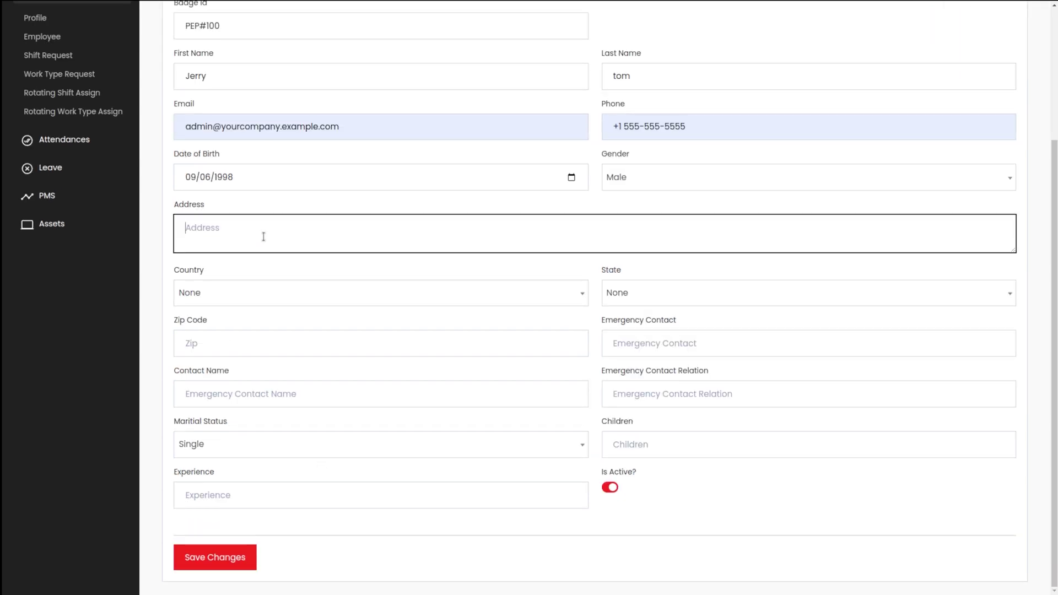
type("jerry villa")
left_click(245, 291)
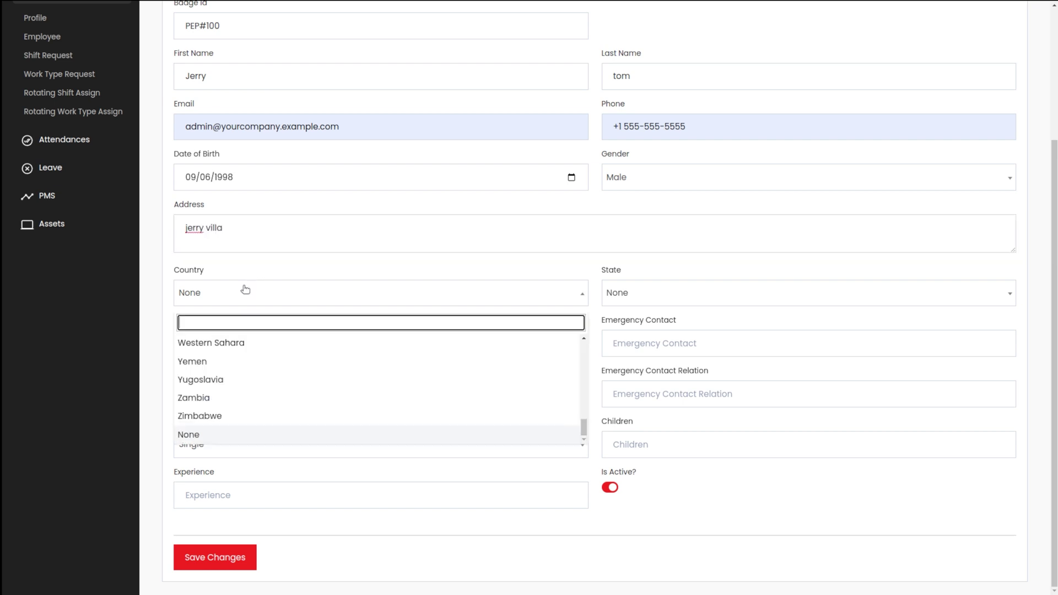
type("ind")
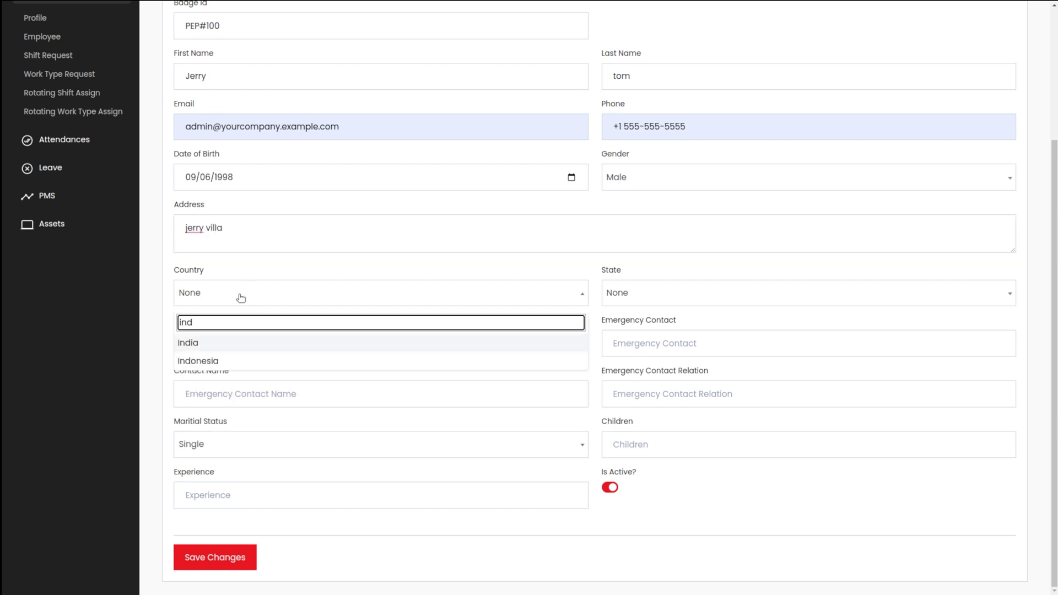
left_click(206, 343)
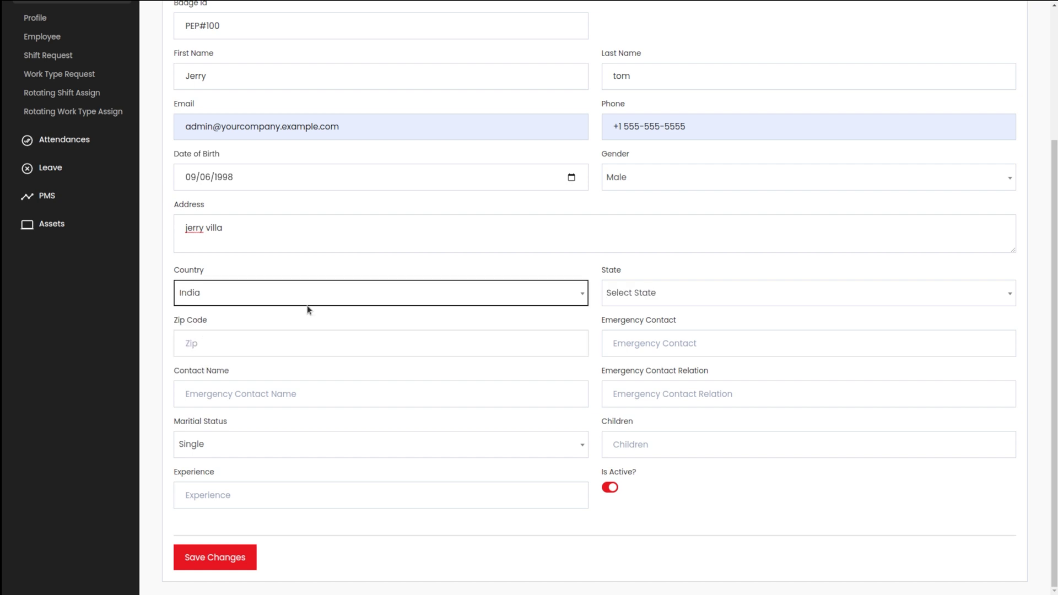
left_click(674, 292)
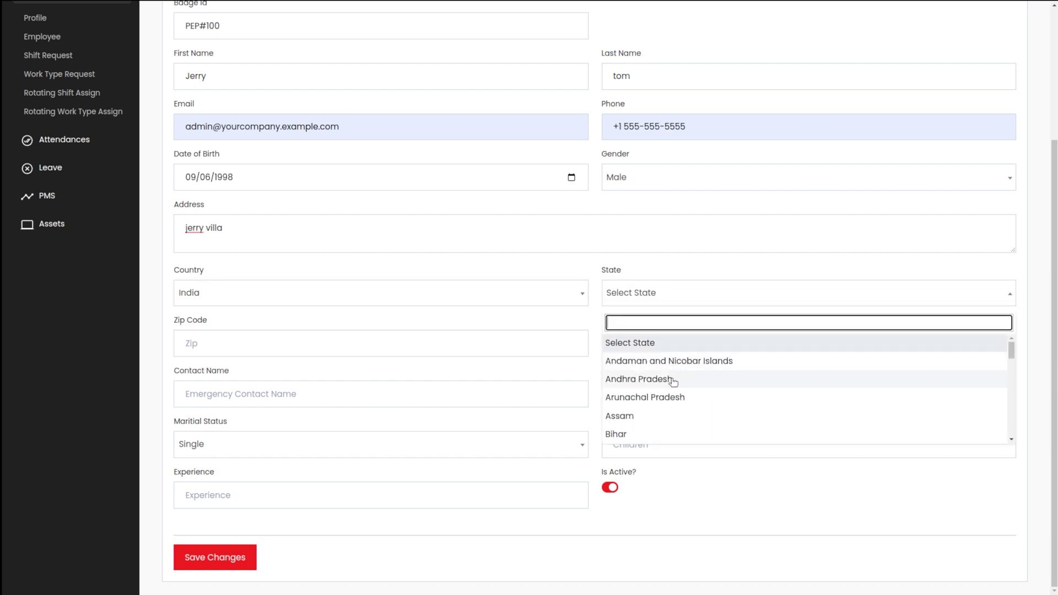
left_click(625, 415)
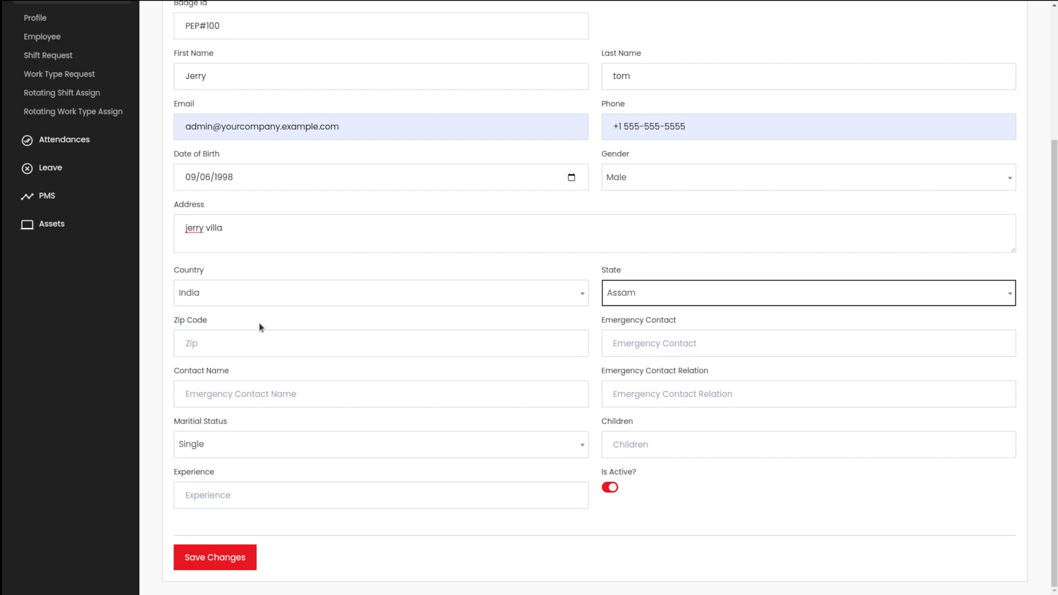
left_click(230, 349)
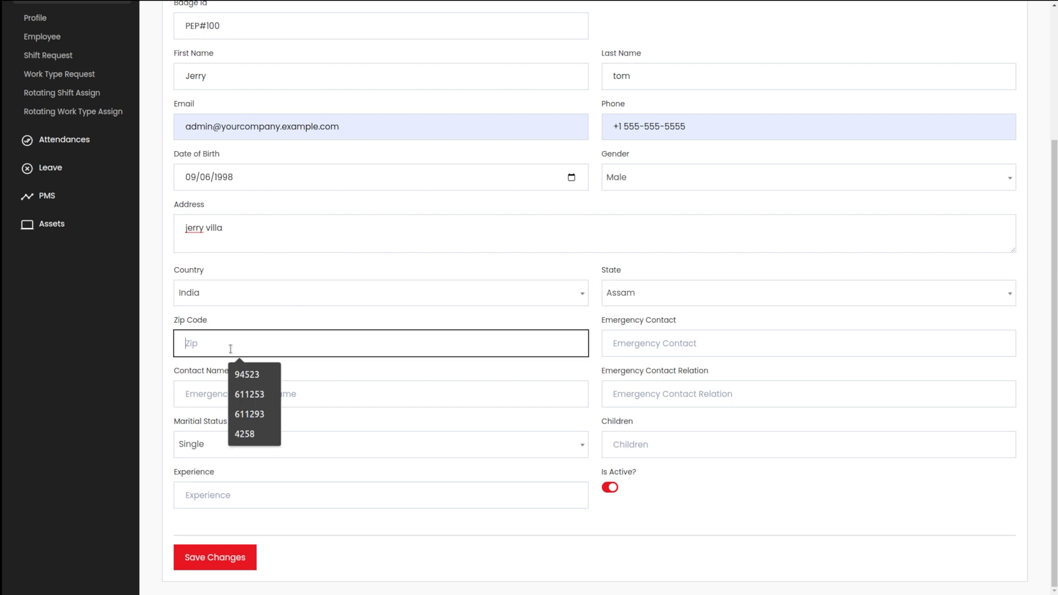
left_click(267, 372)
left_click(700, 353)
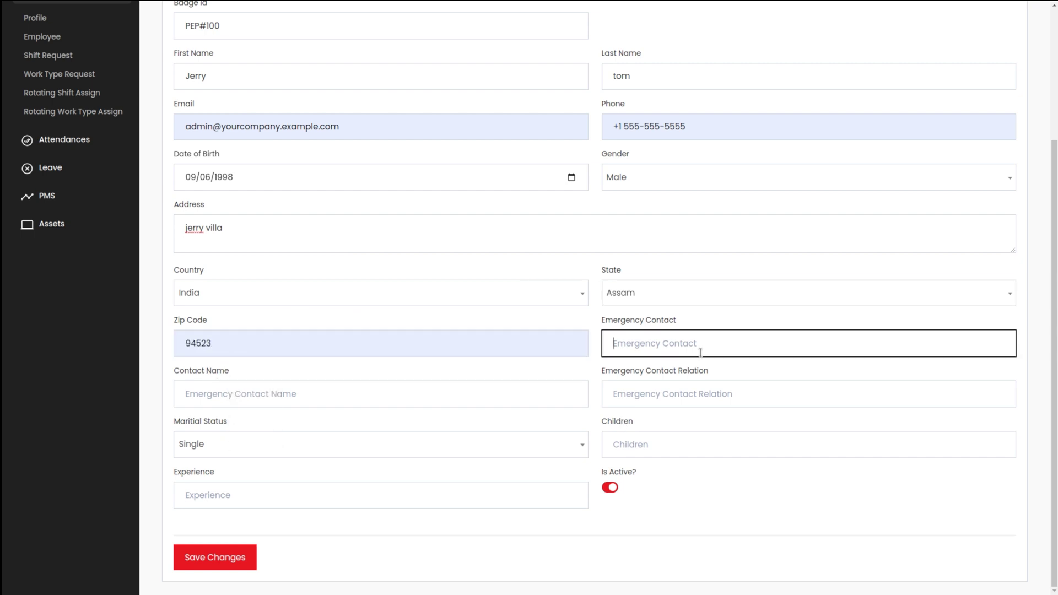
Enter the emergency contact's number, relation brother, and the contact's name.
type("525855222")
left_click(704, 402)
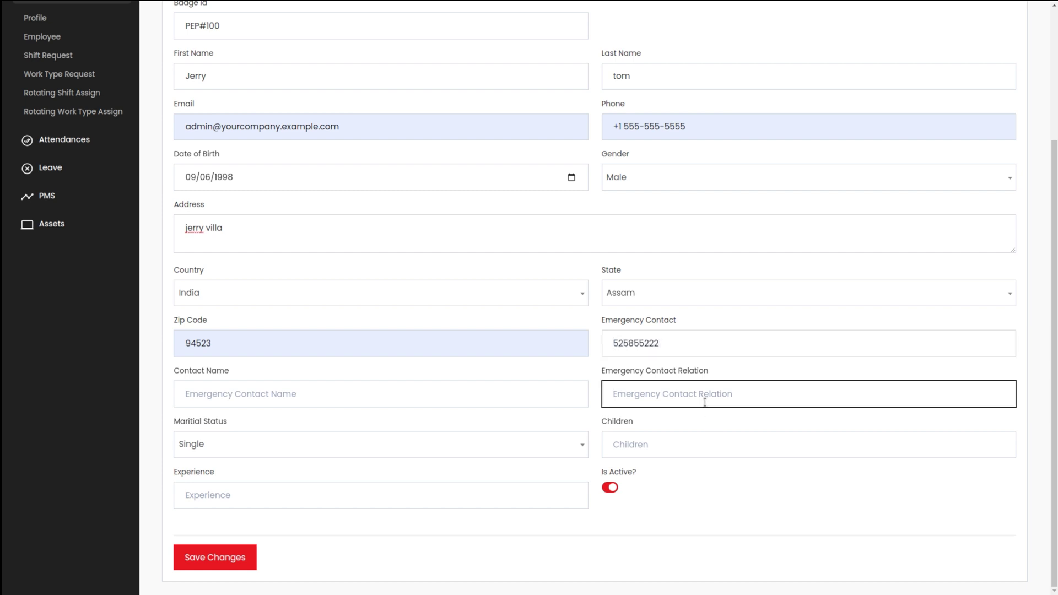
type("brother")
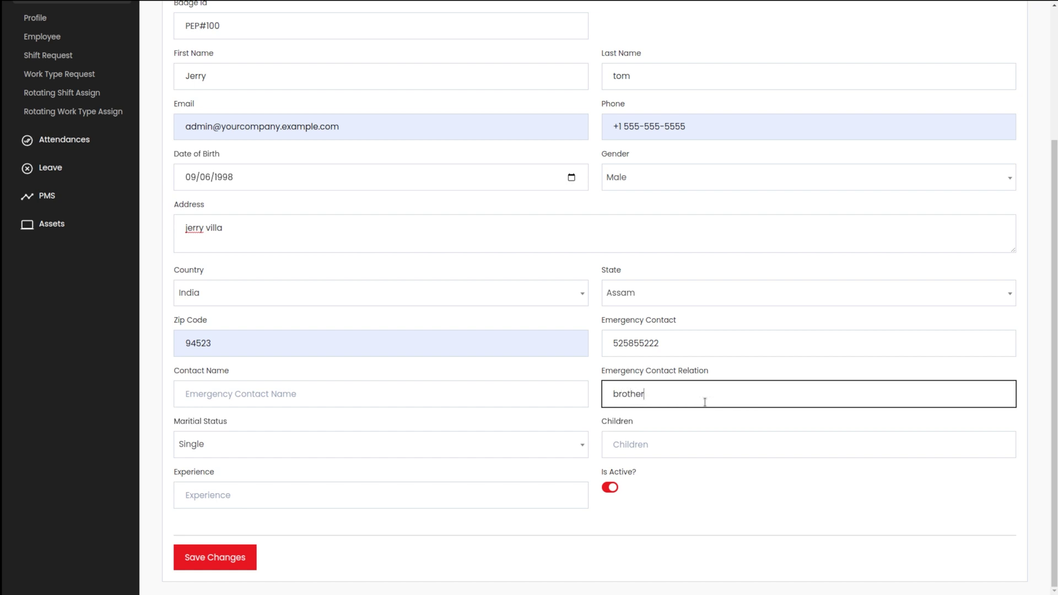
left_click(509, 386)
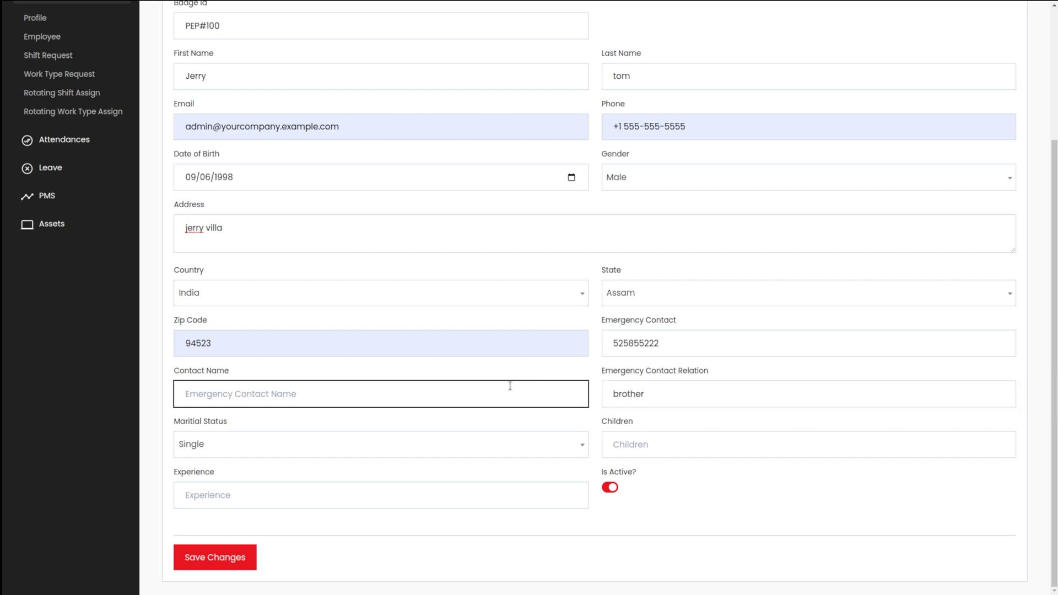
type("tom")
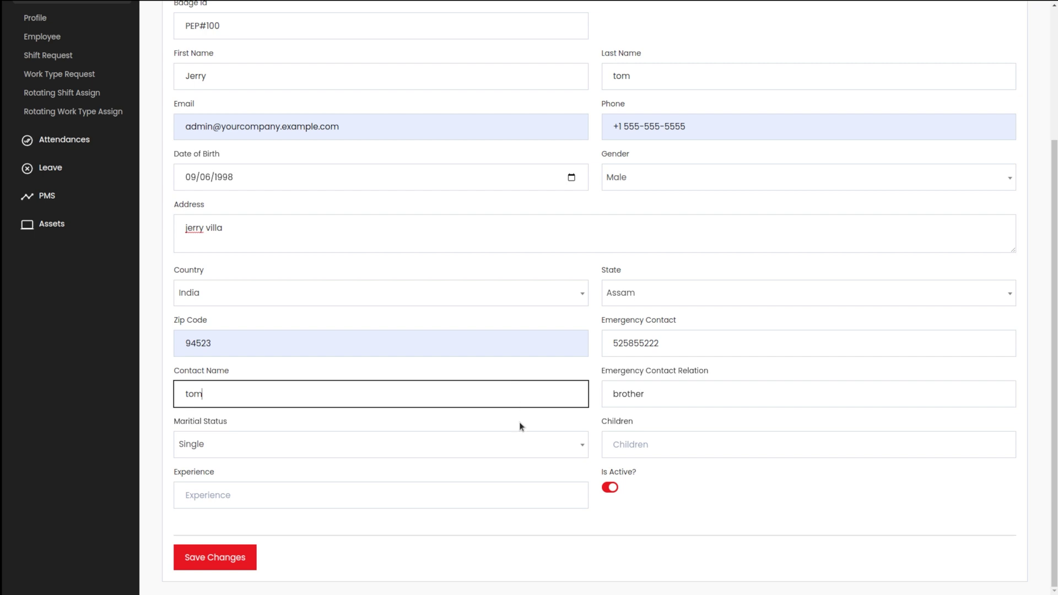
Keep marital status Single, set children to 0 and experience to 2, then save the employee.
left_click(496, 456)
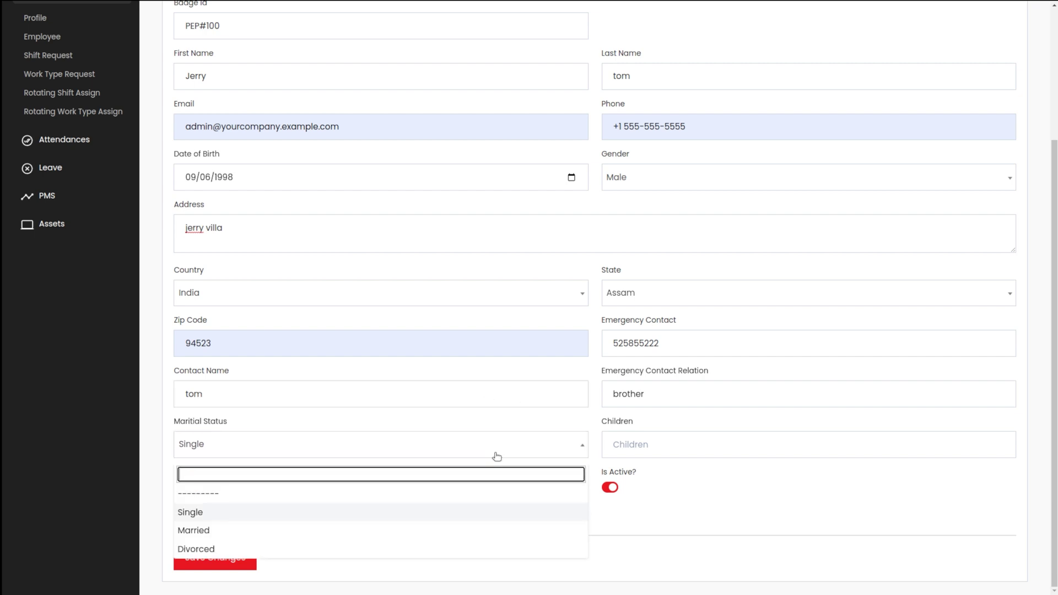
left_click(496, 457)
left_click(687, 444)
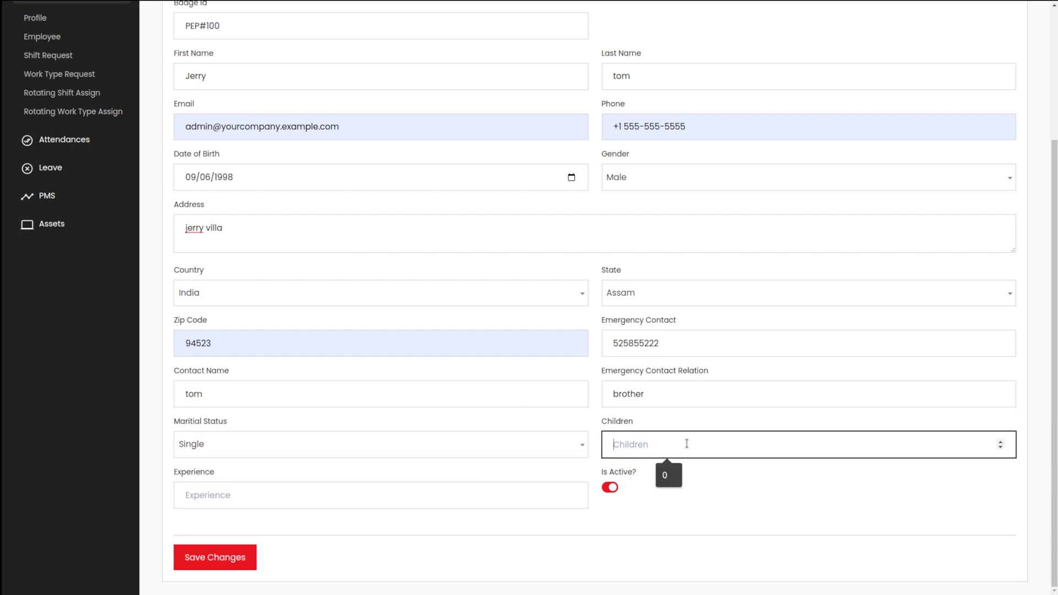
left_click(670, 478)
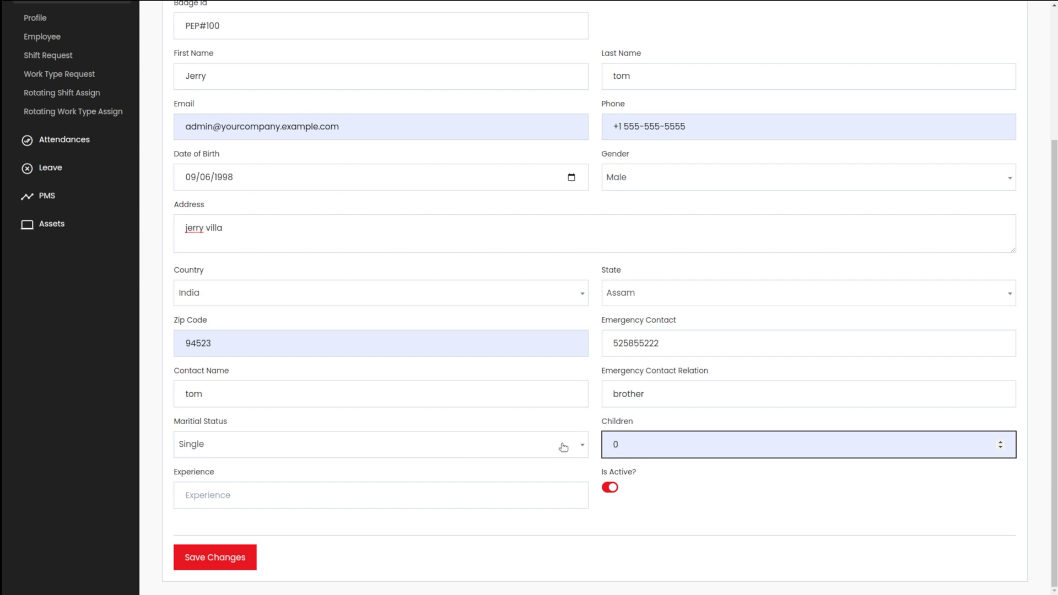
left_click(400, 484)
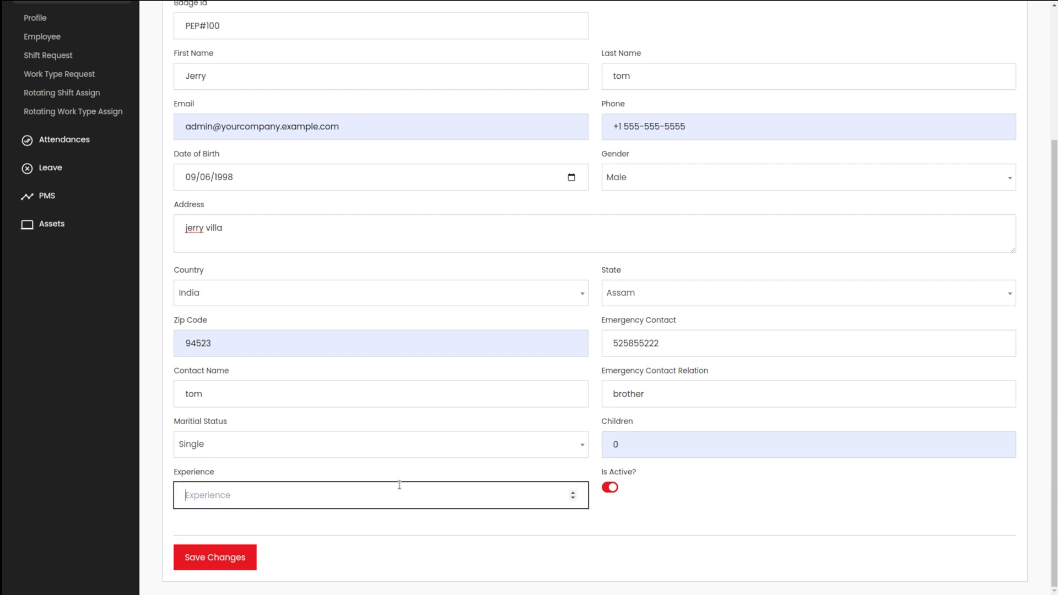
left_click(573, 492)
left_click(573, 493)
scroll(234, 422, "up", 3)
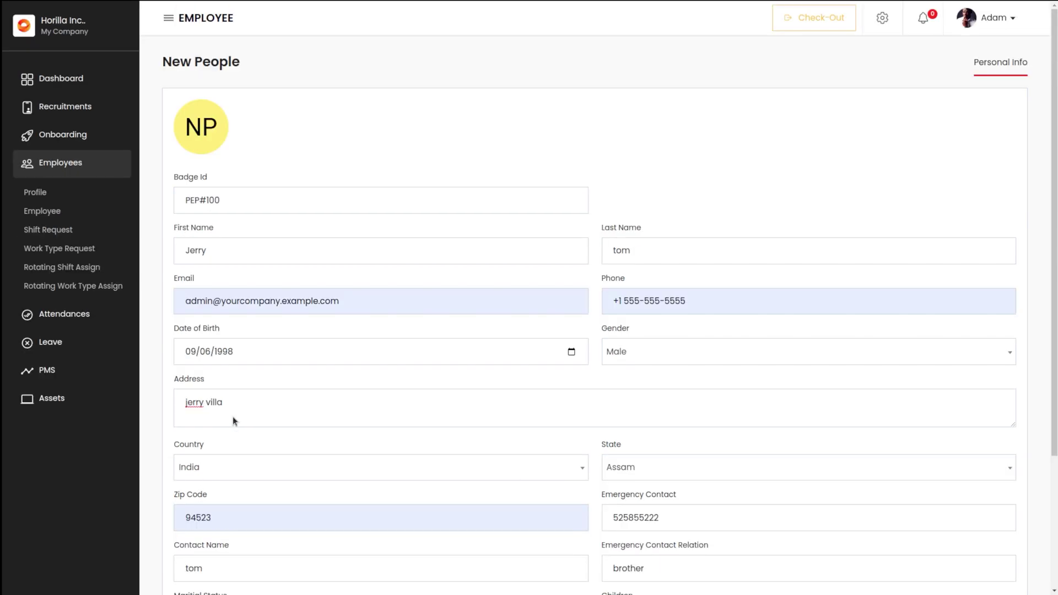
scroll(234, 421, "down", 3)
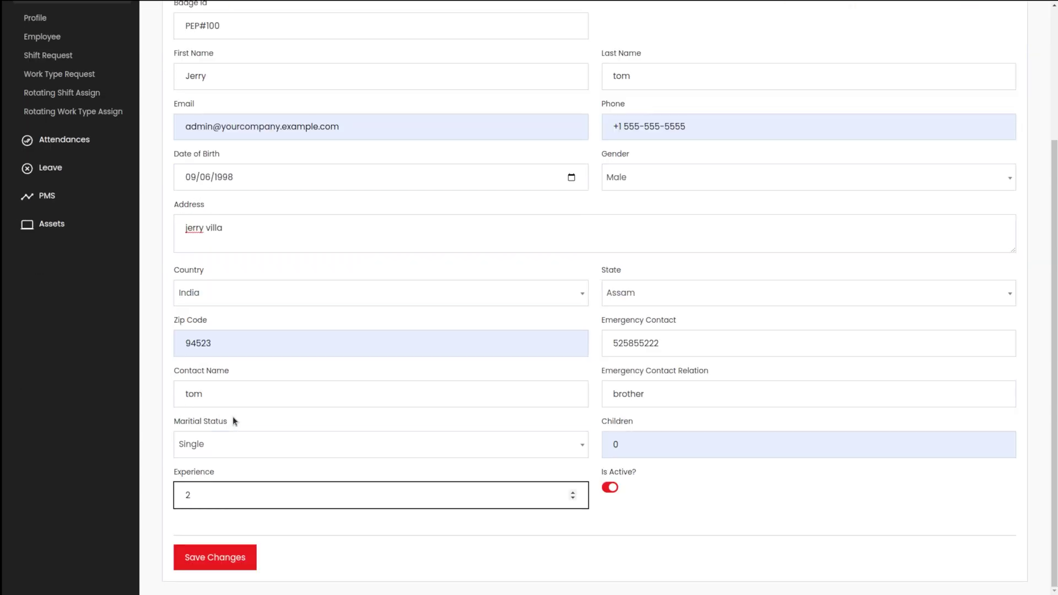
left_click(215, 557)
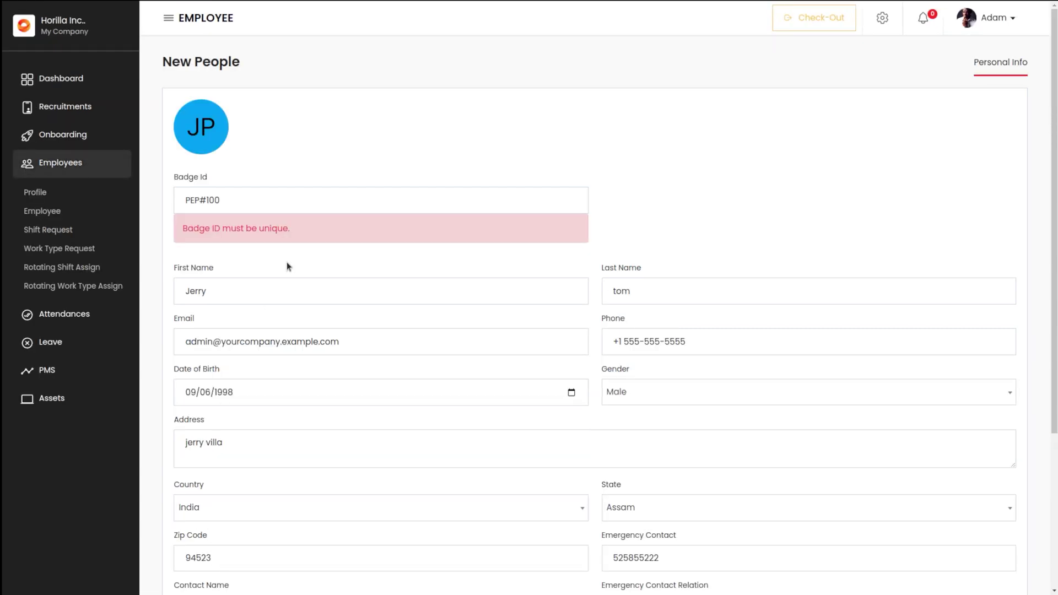
Change the badge ID to PEP#101, save, and view the Work Info and Bank Info sections.
left_click(260, 205)
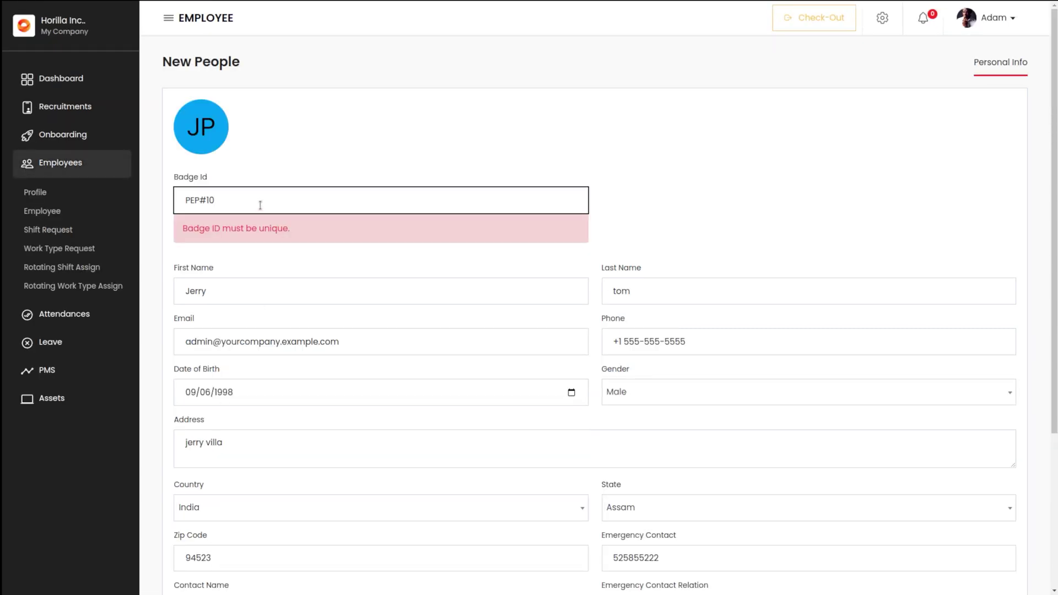
scroll(232, 441, "down", 4)
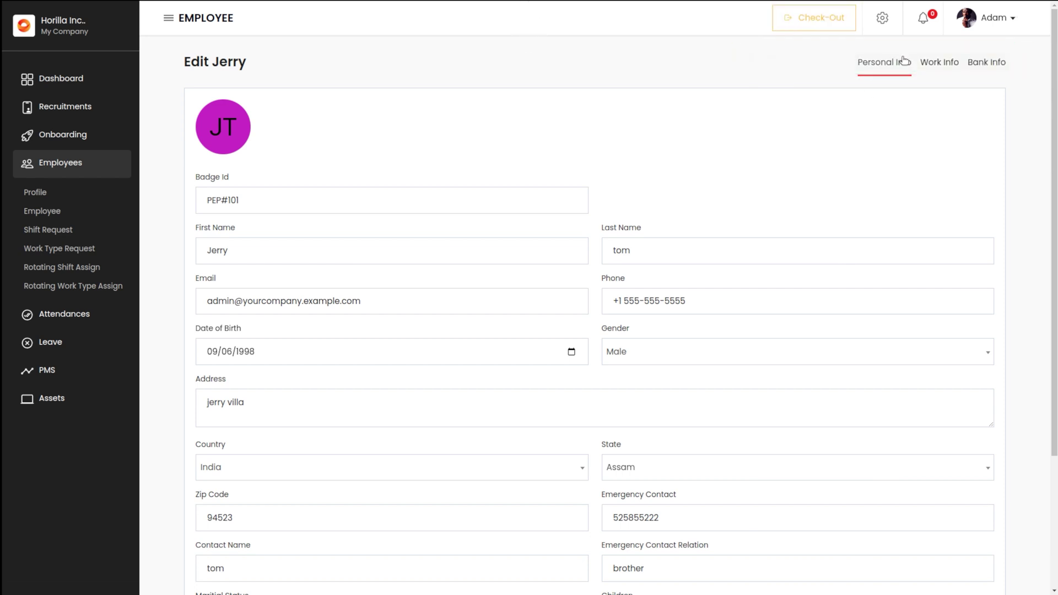
left_click(939, 64)
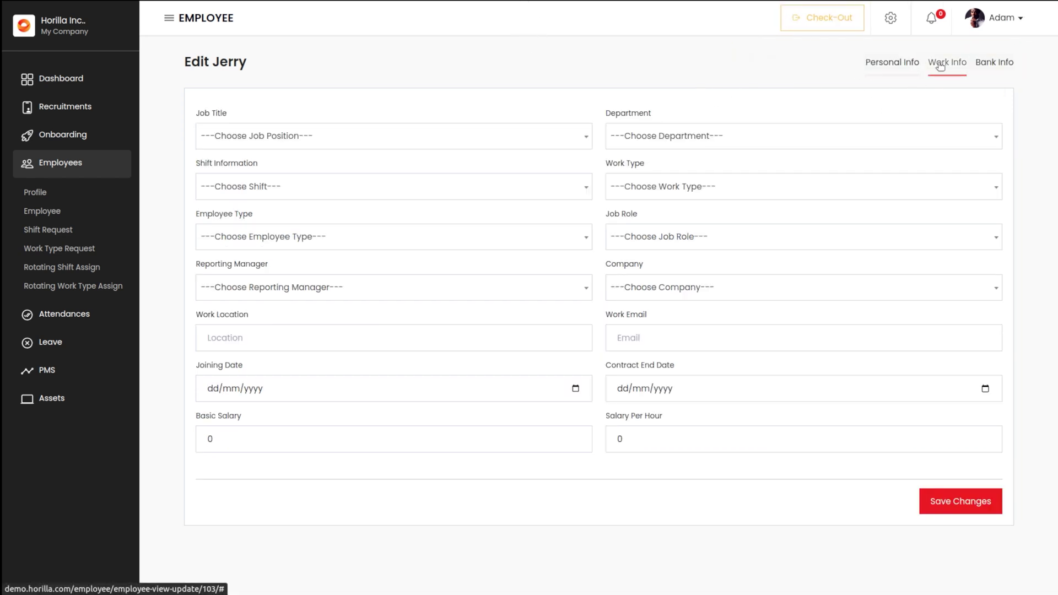
left_click(995, 63)
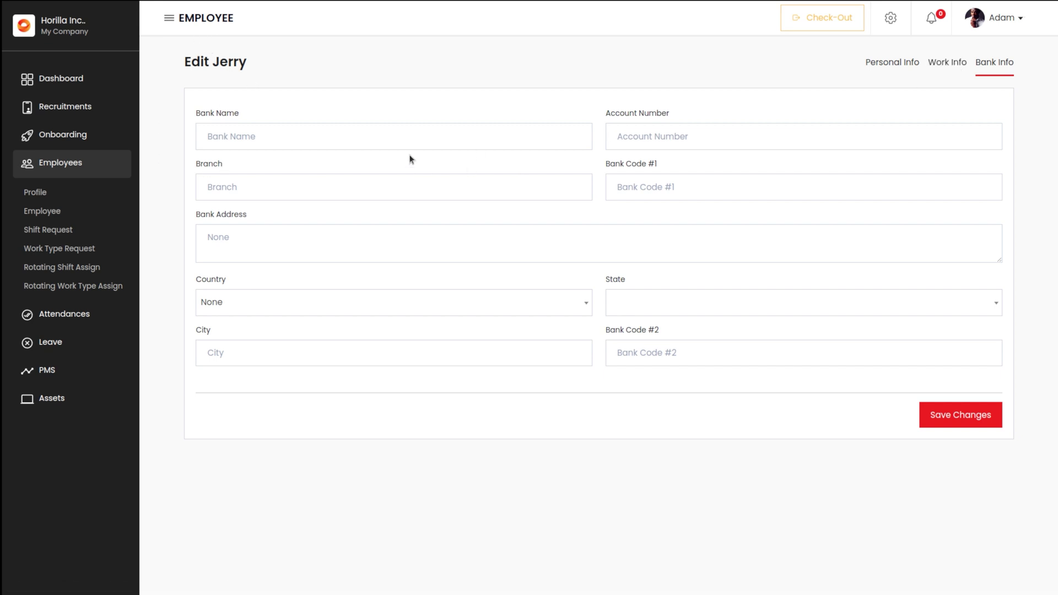
Start a new shift request from the Shift Requests list and select the employee.
left_click(58, 236)
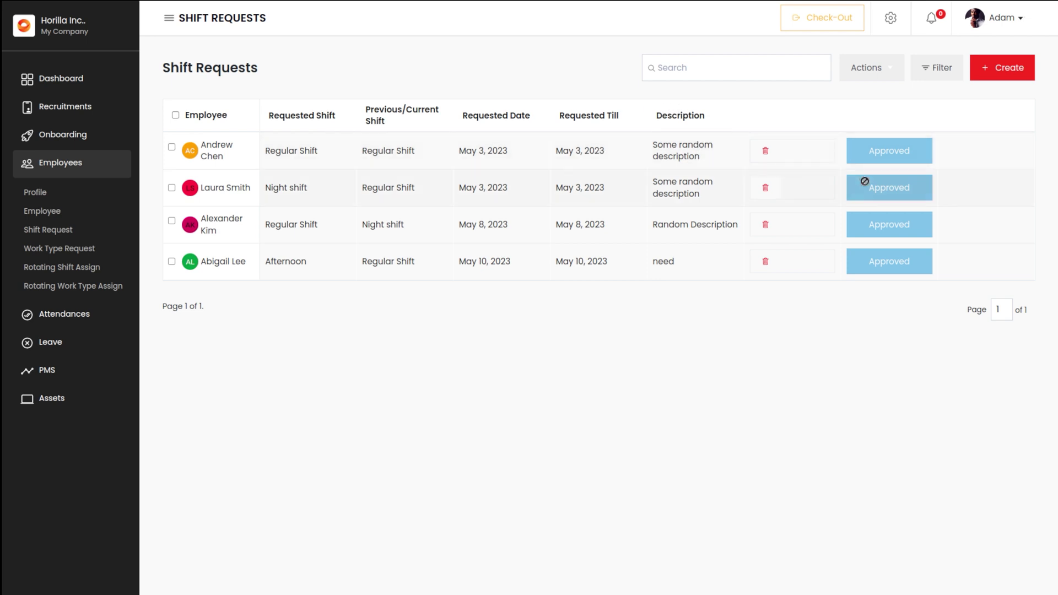
left_click(1003, 67)
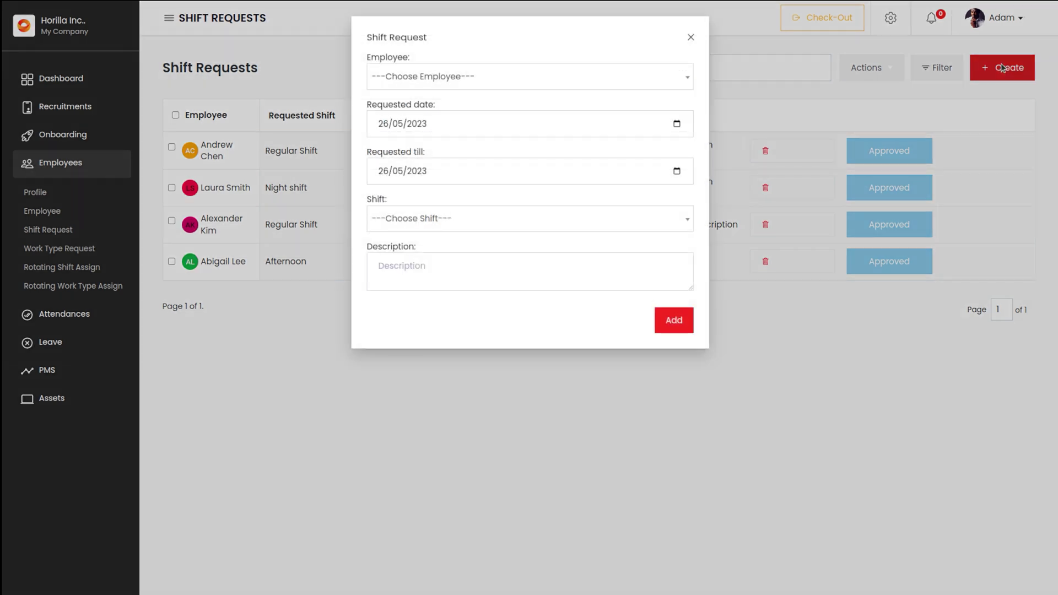
left_click(488, 77)
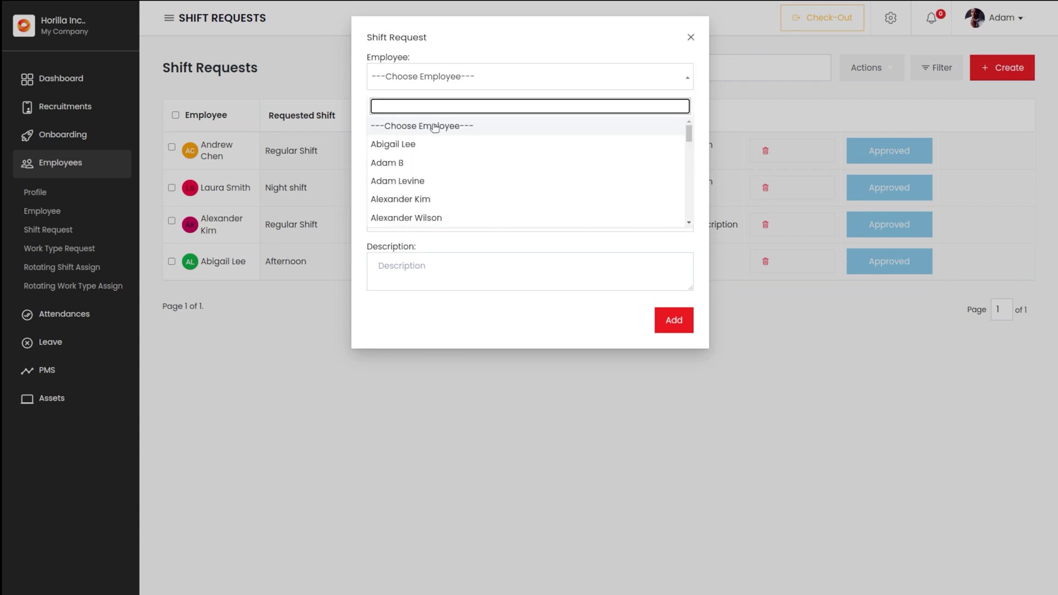
left_click(431, 146)
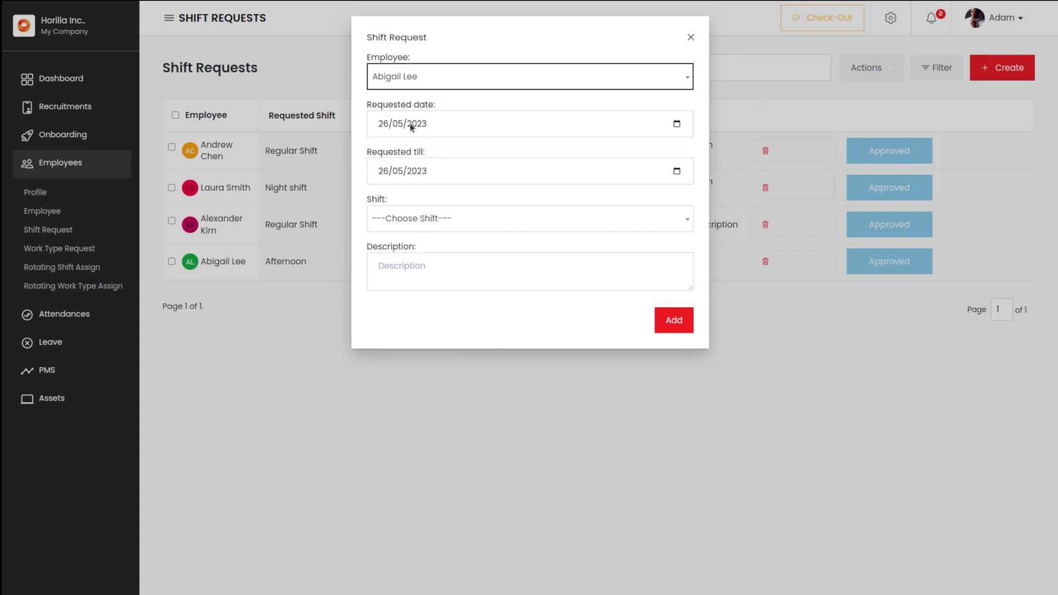
Request the Night shift from 30/05/2023 to 11/06/2023 with description 'please approve this request'.
left_click(674, 125)
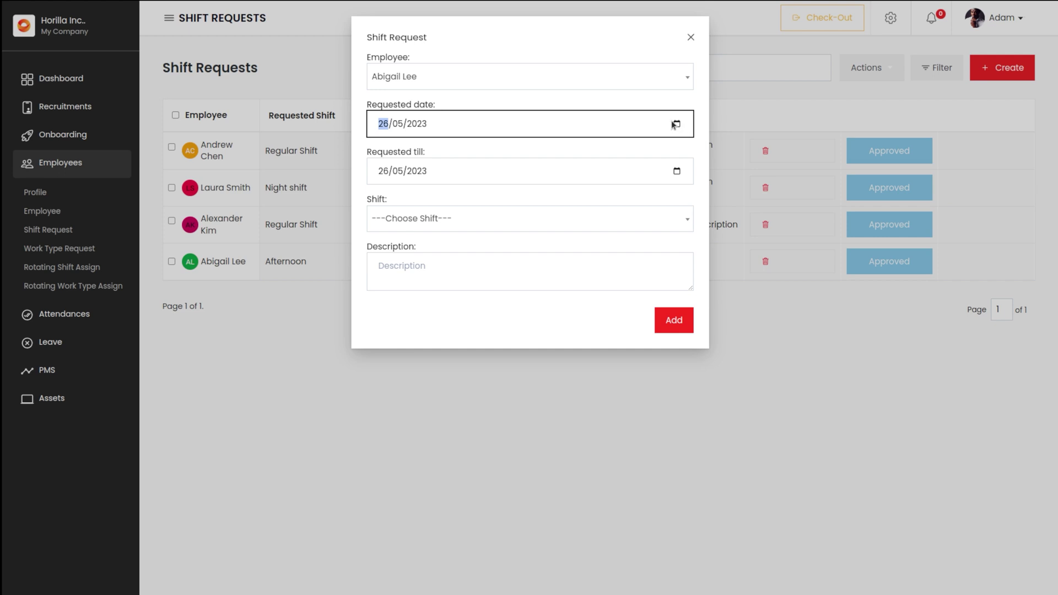
left_click(673, 125)
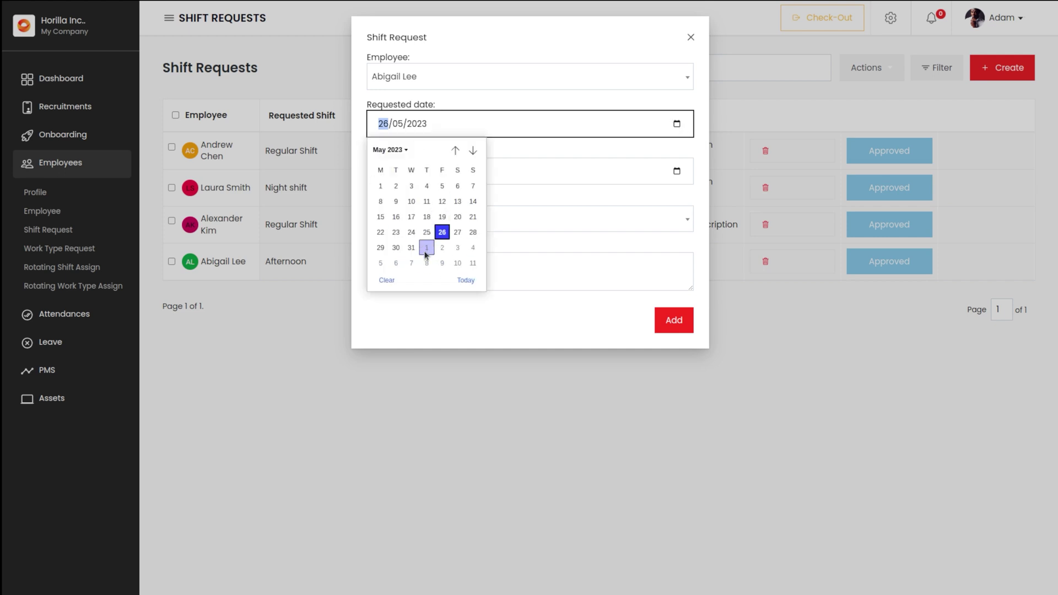
left_click(396, 247)
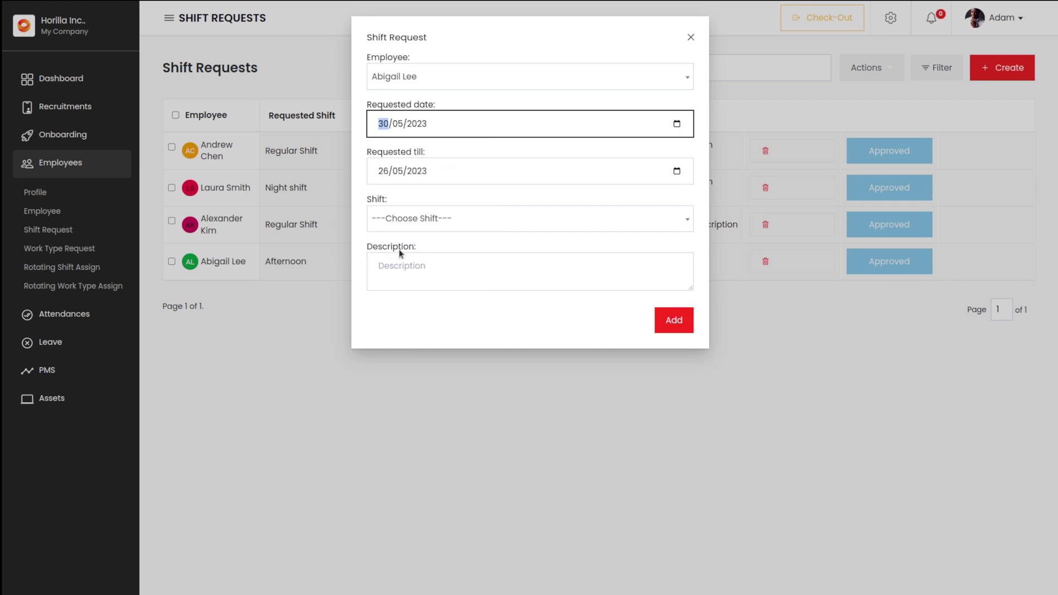
left_click(674, 170)
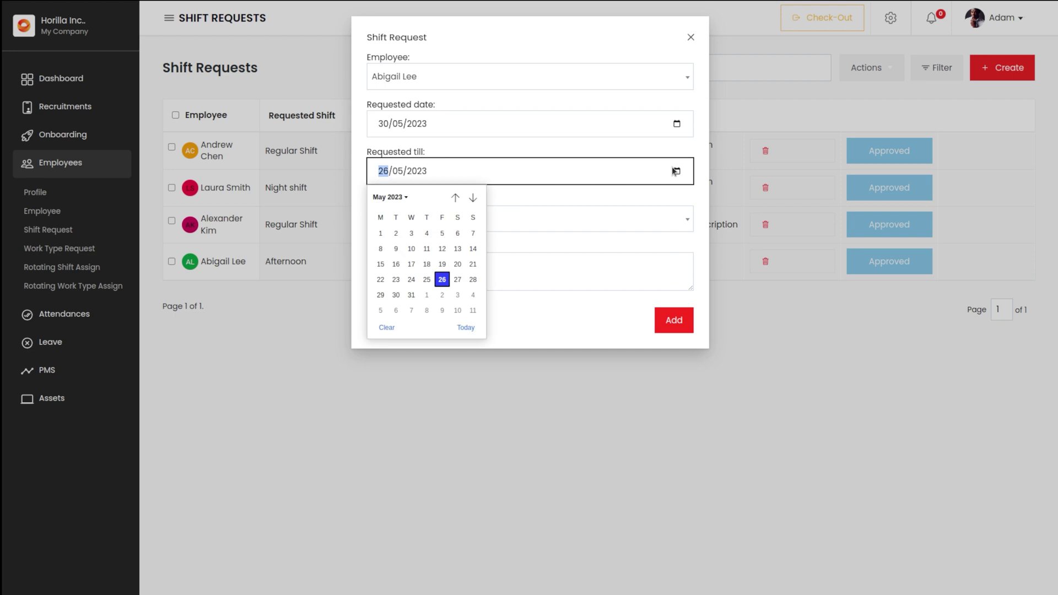
left_click(473, 314)
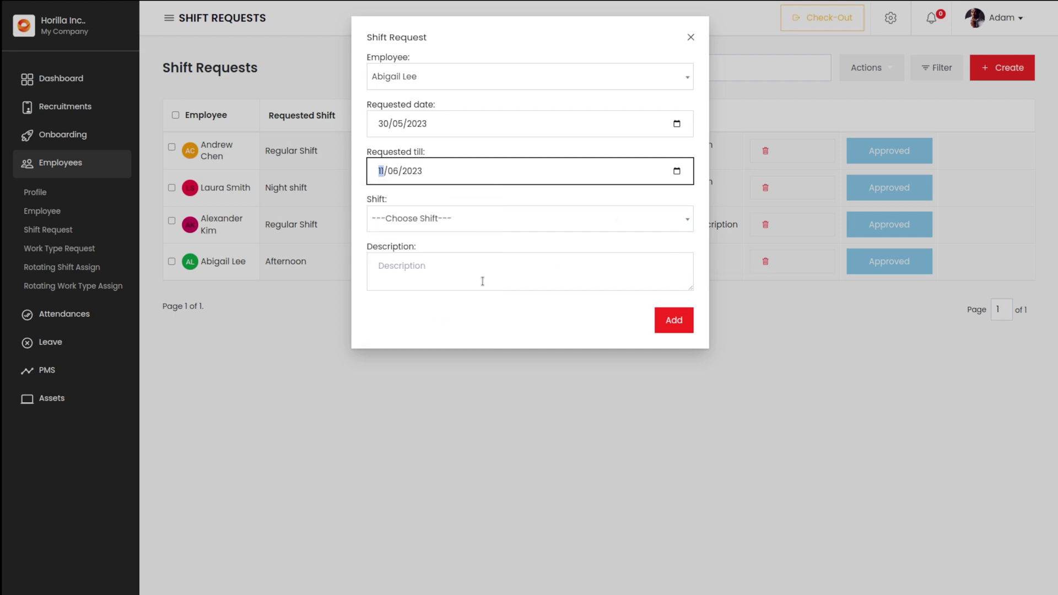
left_click(483, 226)
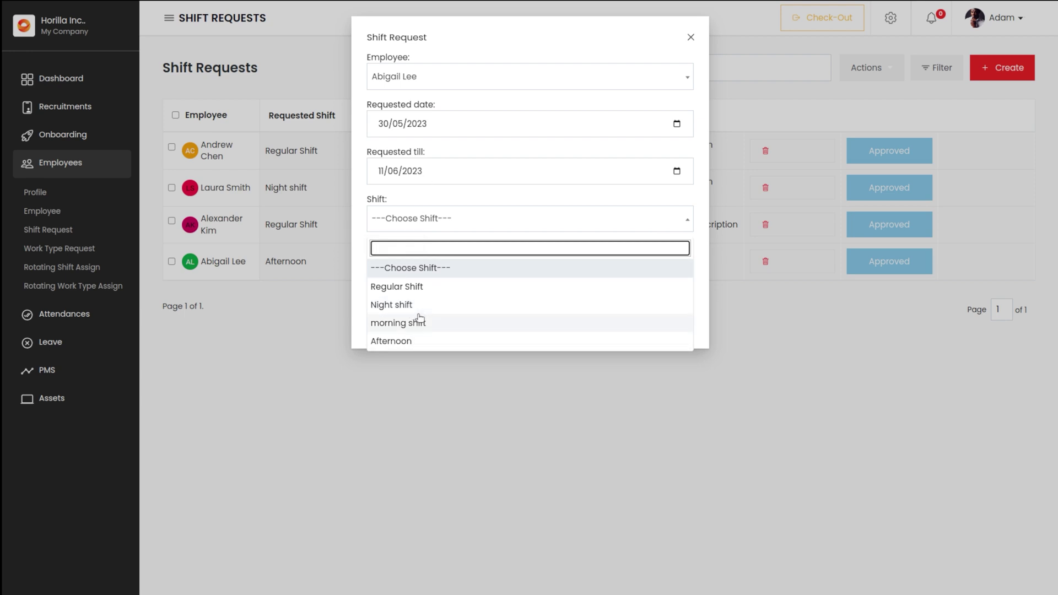
left_click(417, 307)
left_click(395, 267)
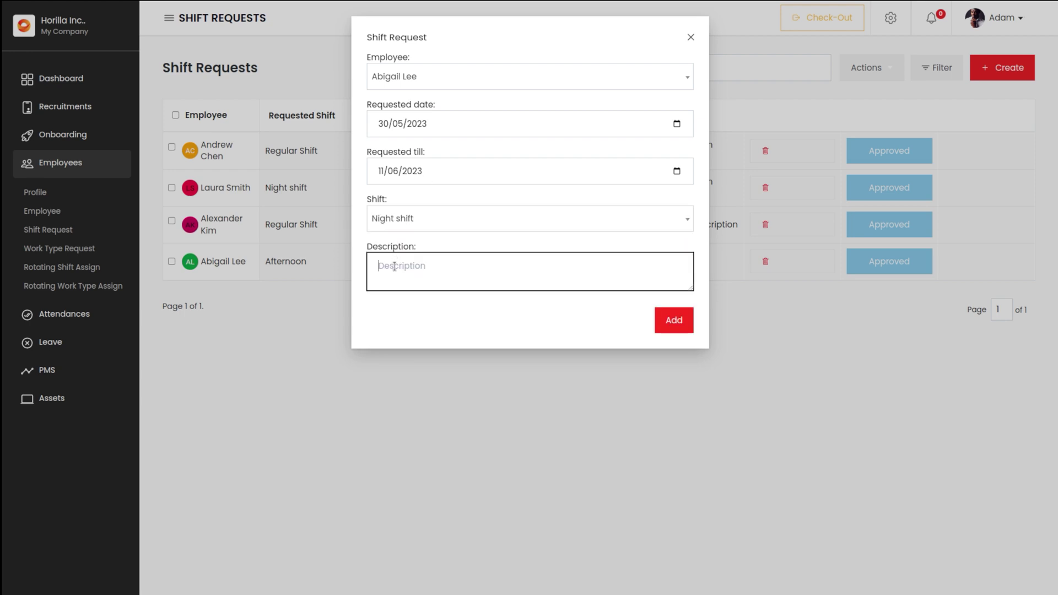
type("please approve this request")
left_click(669, 317)
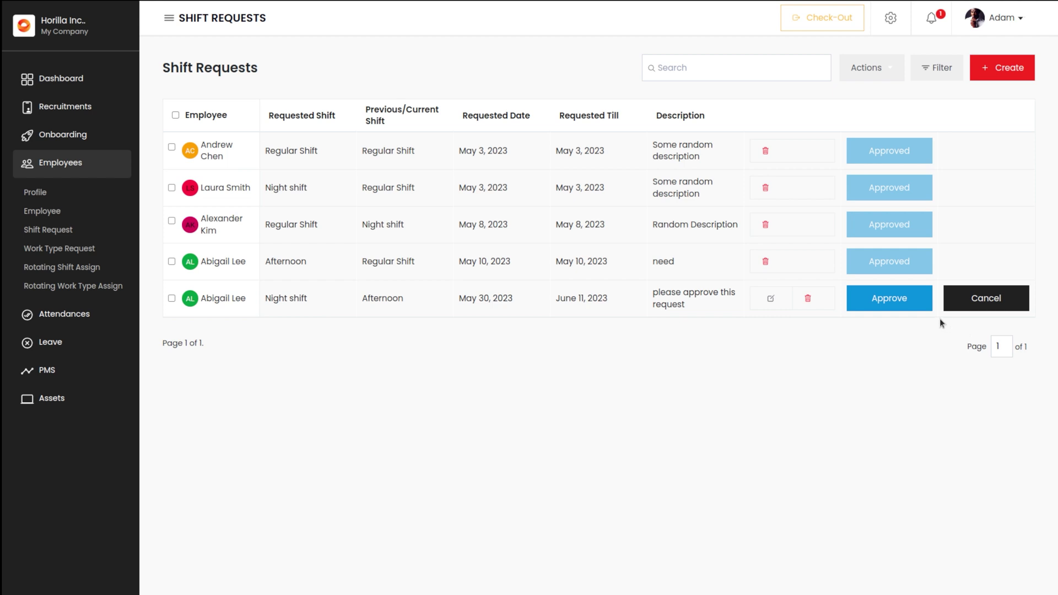
Approve the Night shift request and go to the Work Type Requests list.
left_click(913, 304)
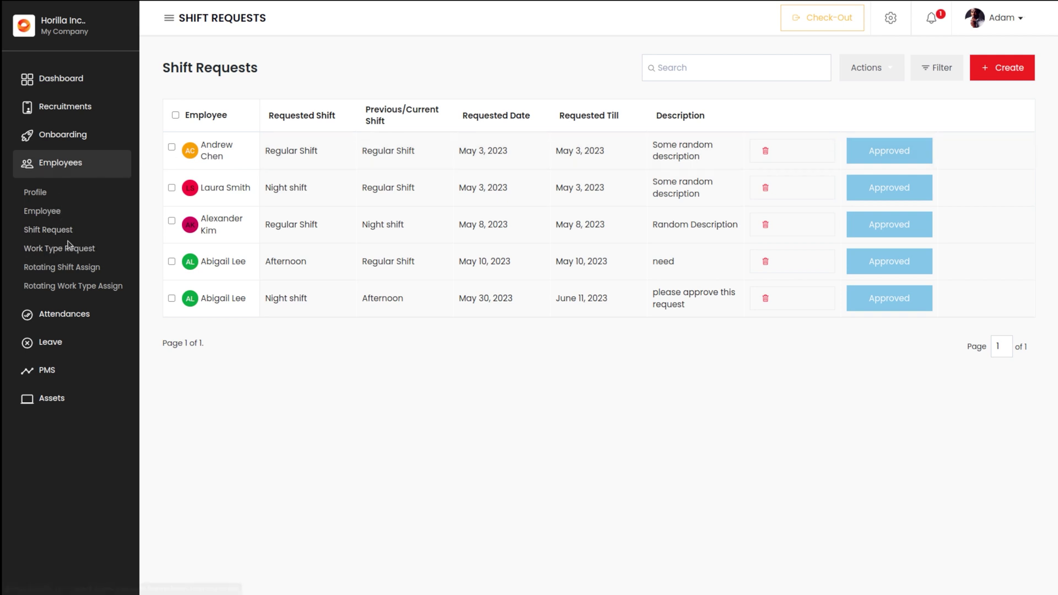
left_click(69, 250)
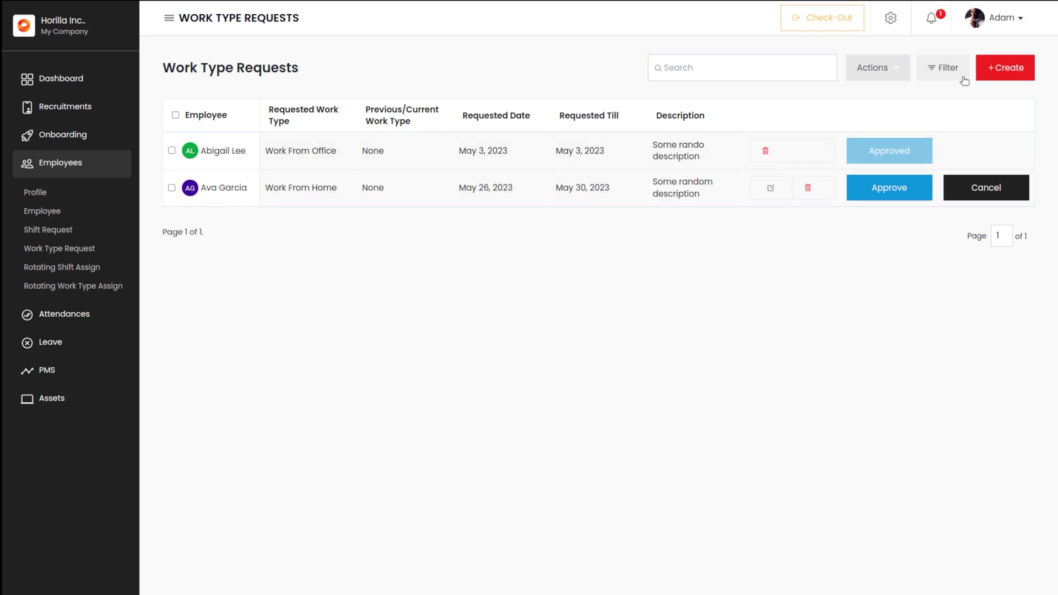
Start a Work From Home request for an employee from 30/05/2023 to 04/06/2023.
left_click(1010, 77)
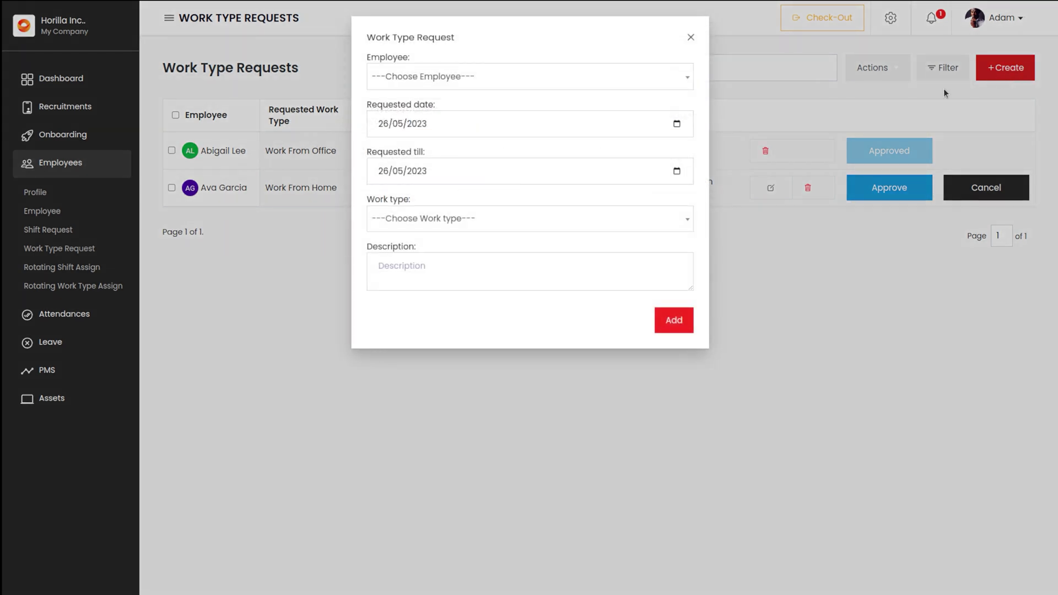
left_click(602, 81)
left_click(420, 145)
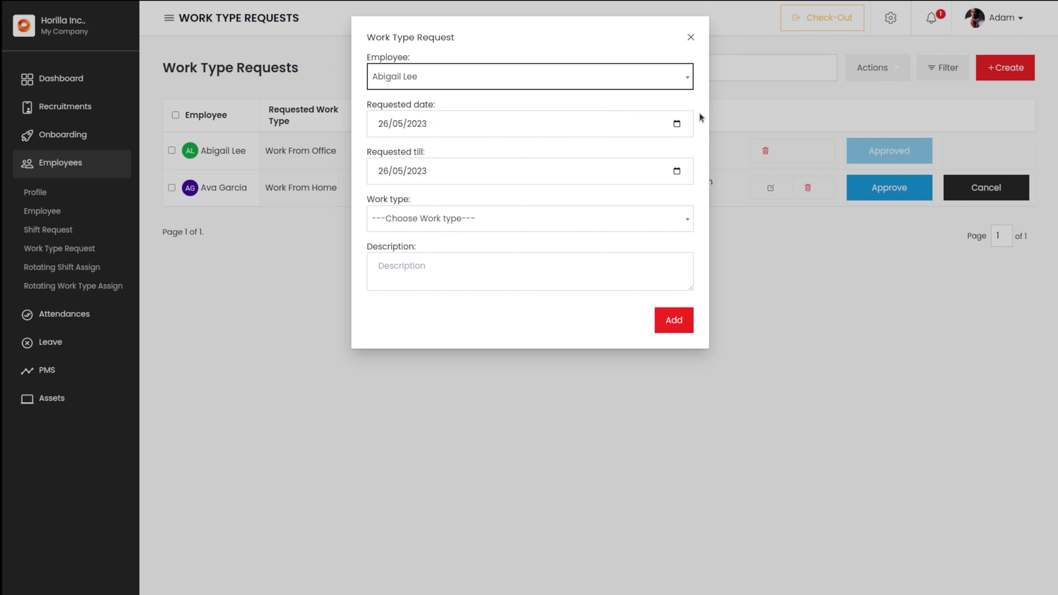
left_click(676, 123)
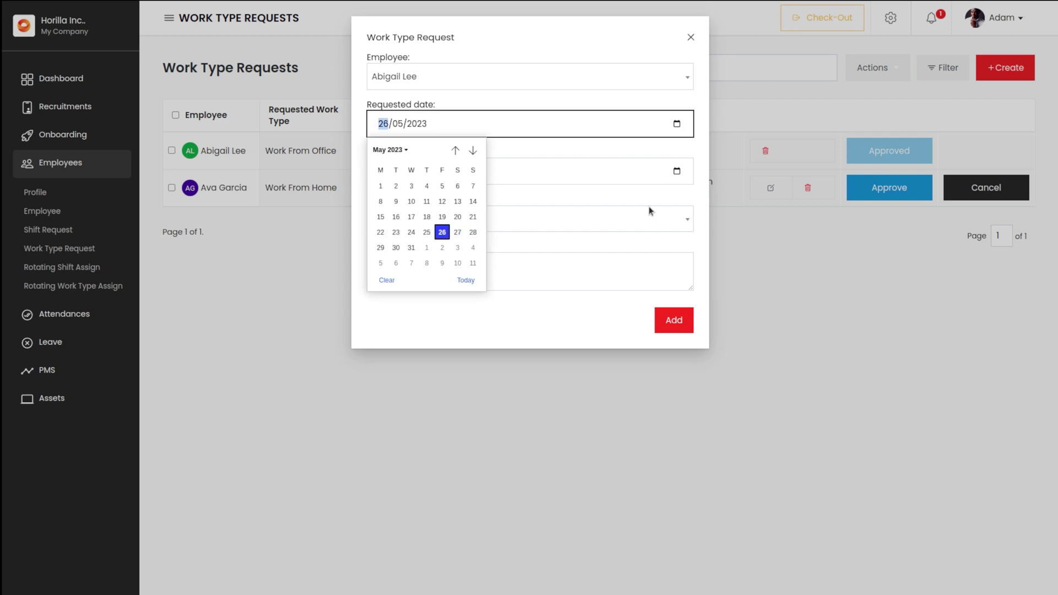
left_click(395, 248)
left_click(676, 171)
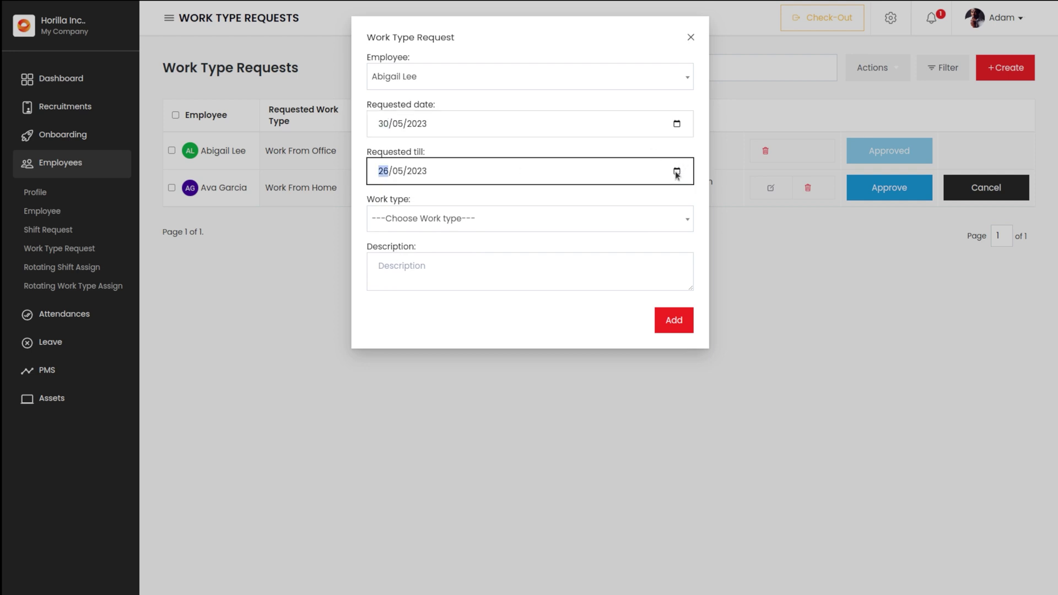
left_click(473, 295)
left_click(529, 216)
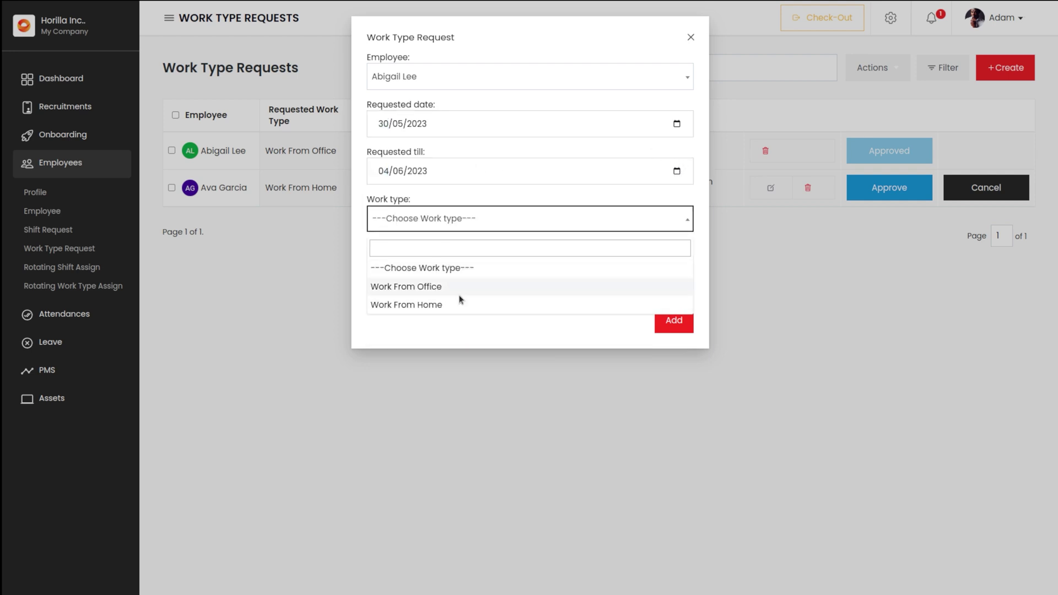
left_click(421, 303)
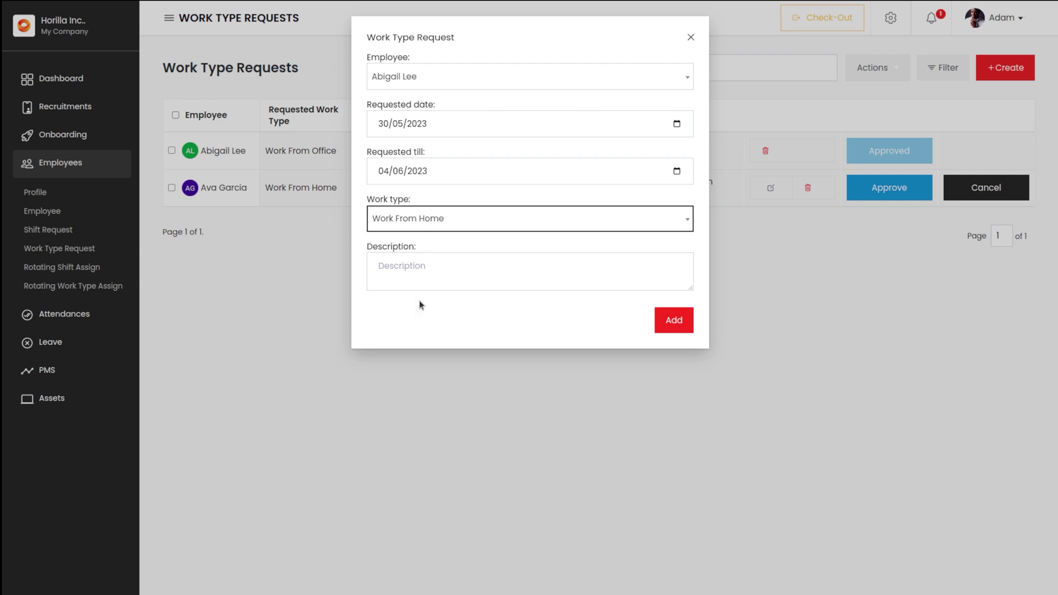
Switch to a different employee, add the description 'please approve', and submit the request.
left_click(463, 81)
left_click(425, 168)
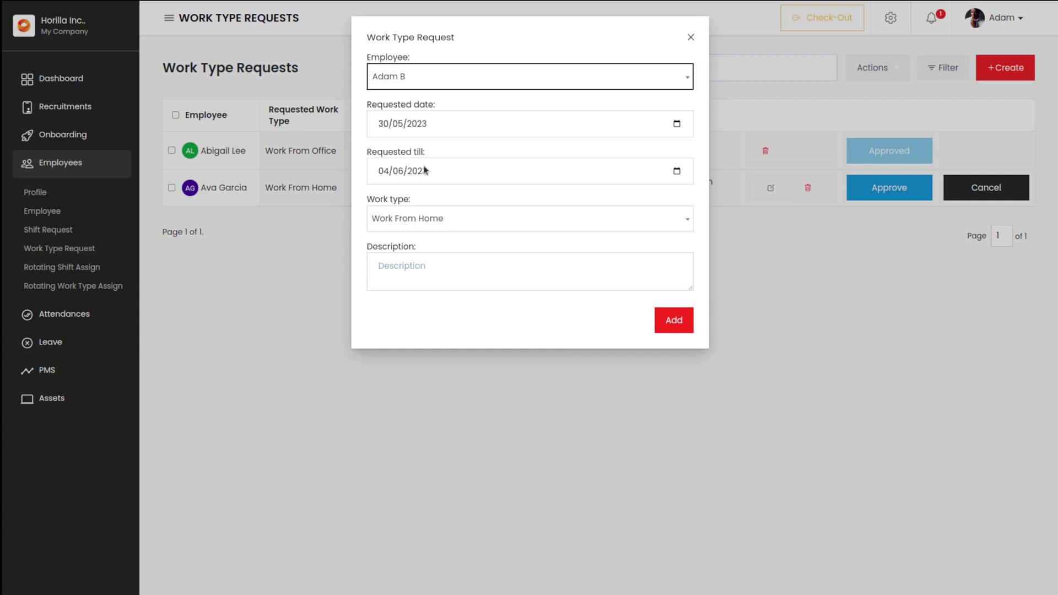
left_click(571, 276)
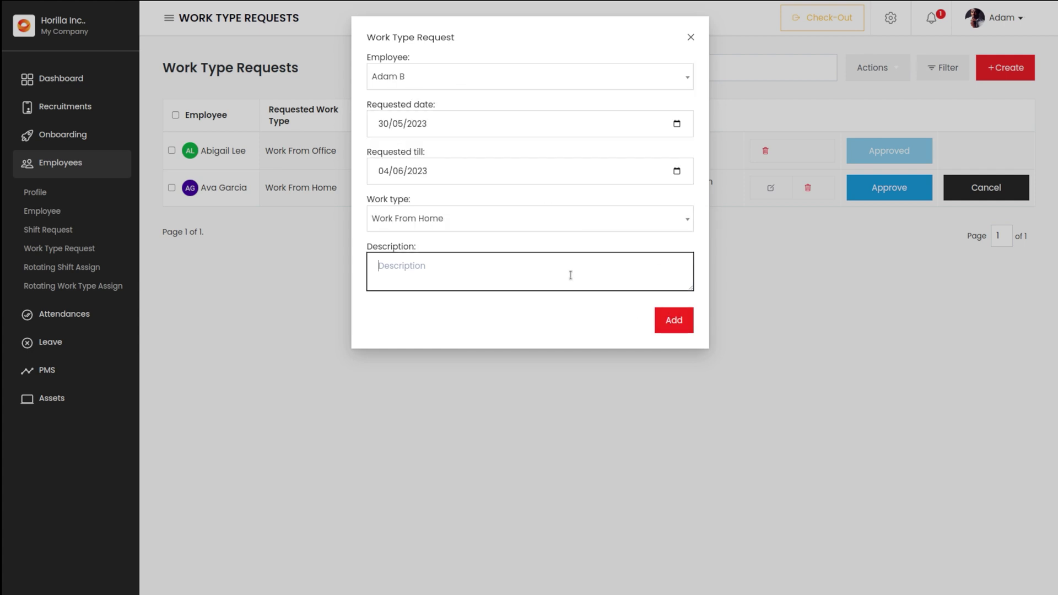
left_click(667, 318)
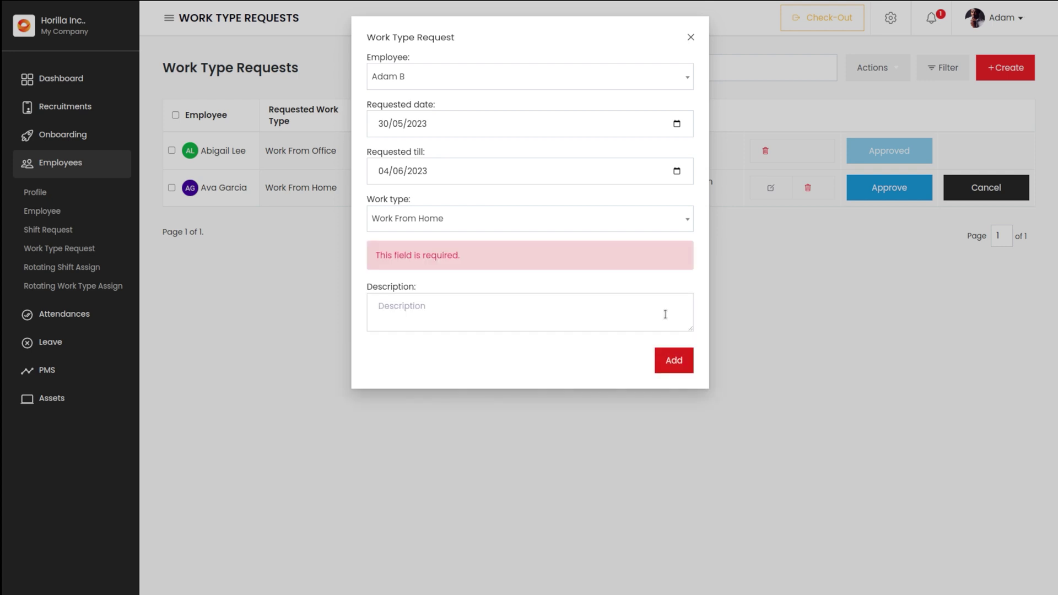
left_click(422, 304)
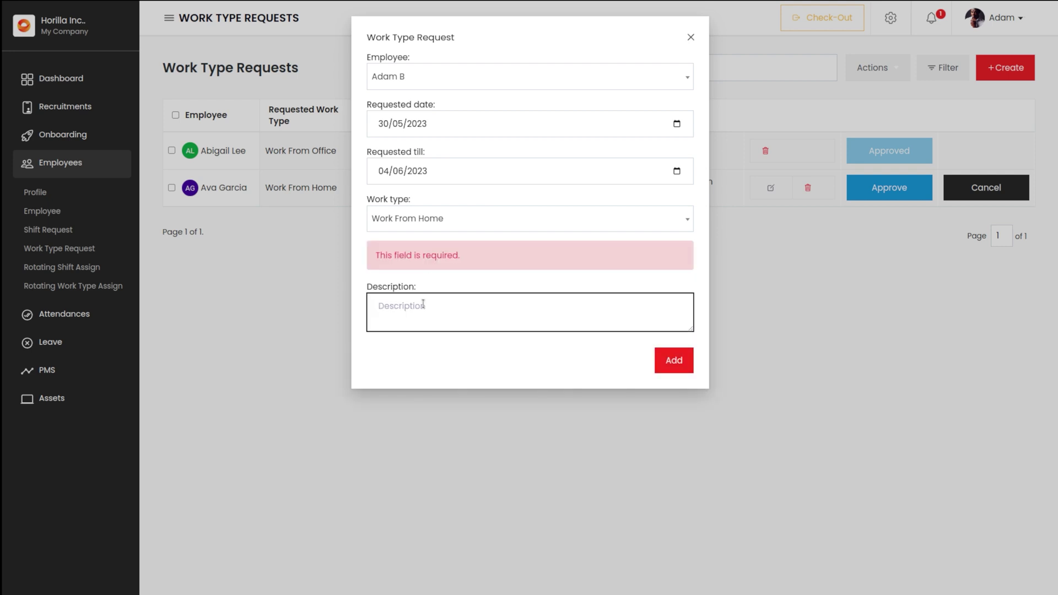
type("please approve")
left_click(677, 361)
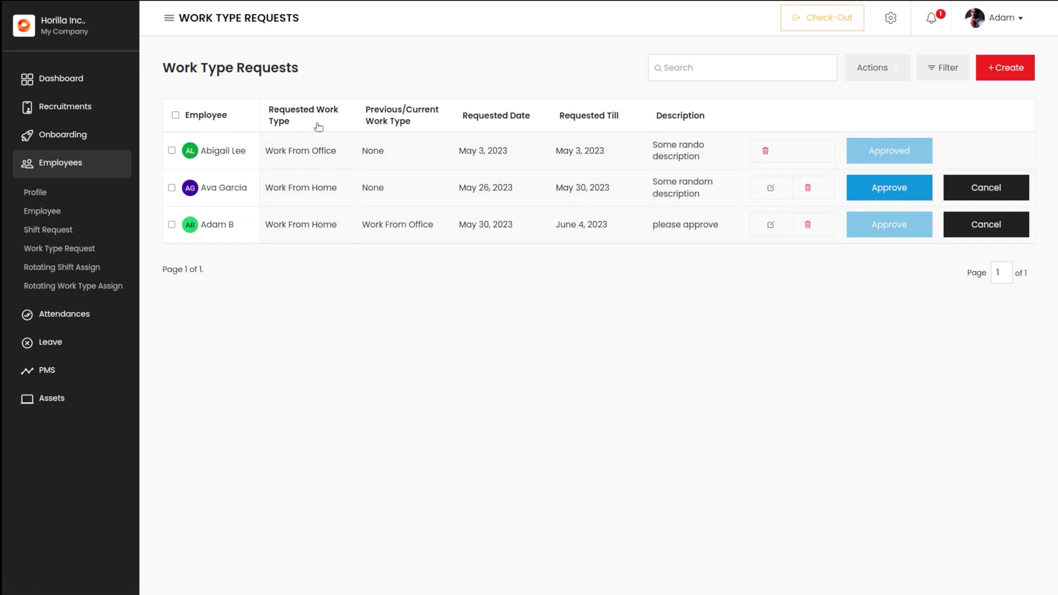
Open Rotating Shift Assign and start an assignment with the Night and Genarl shift.
left_click(80, 268)
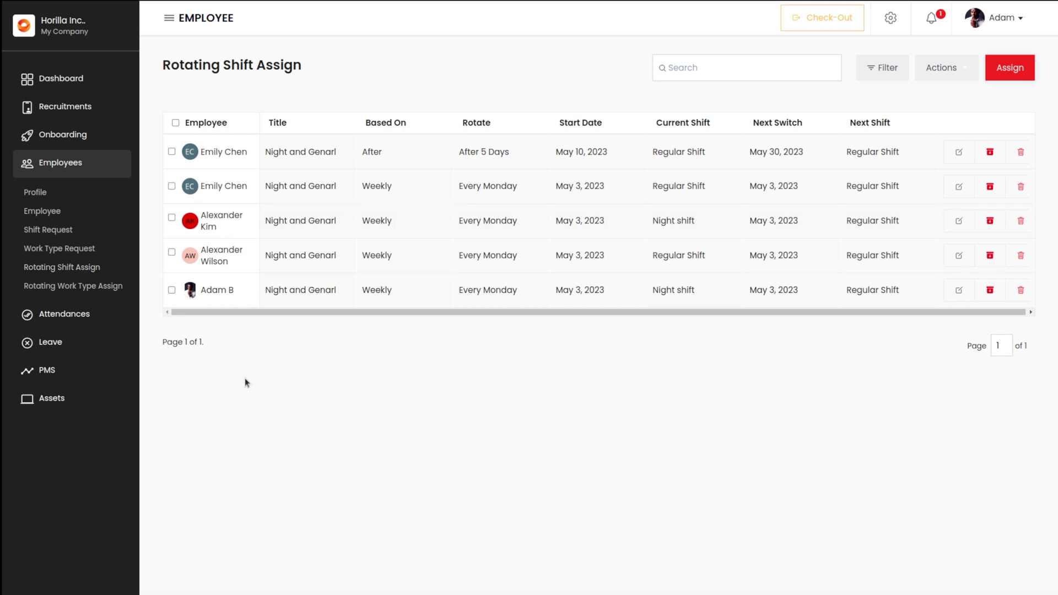
left_click(1019, 71)
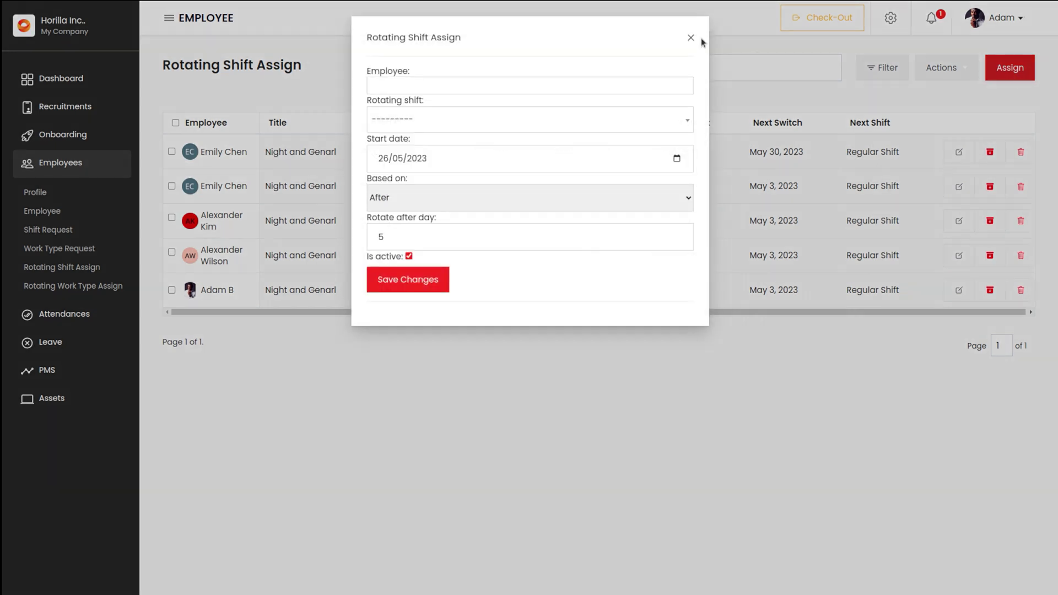
left_click(542, 85)
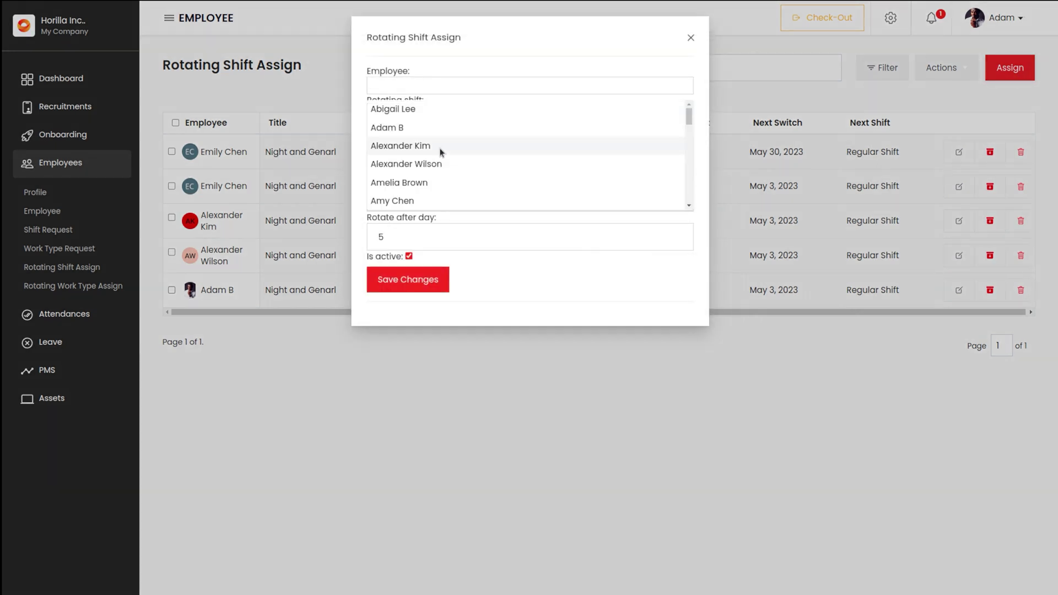
left_click(439, 147)
left_click(404, 131)
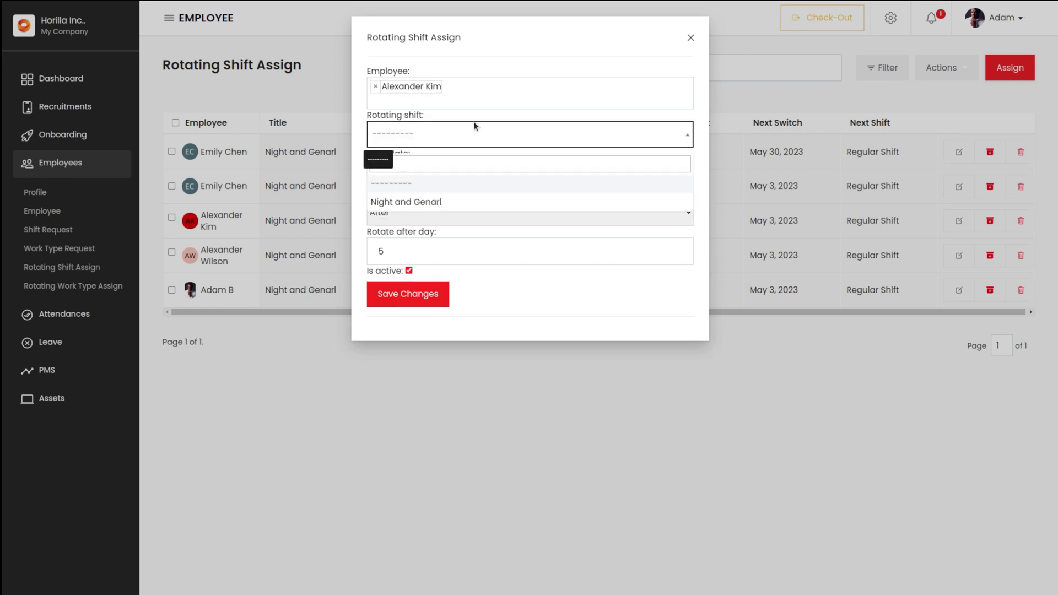
left_click(441, 202)
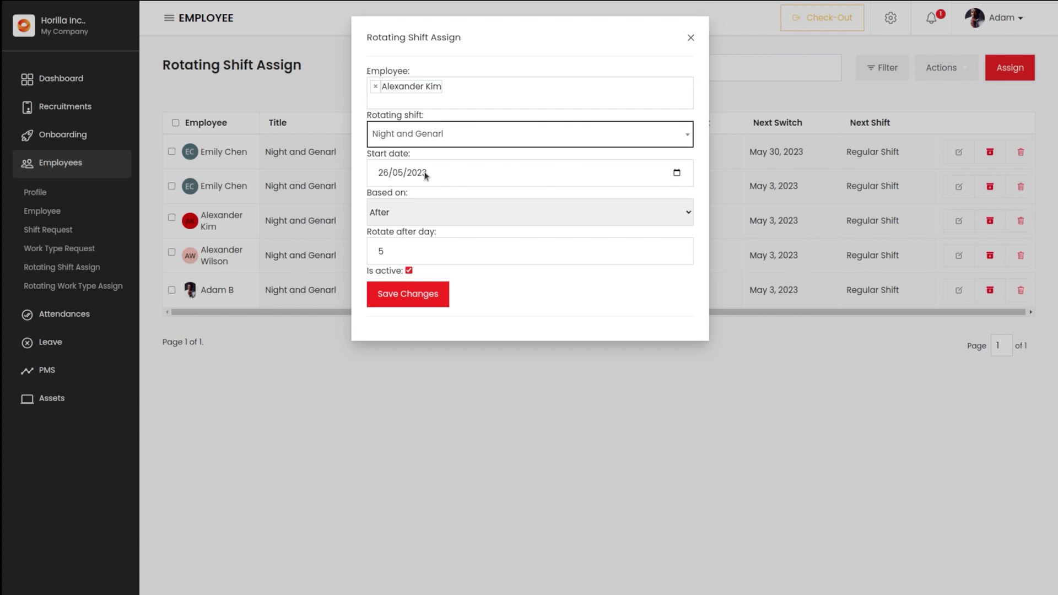
Set the rotation to weekly every Friday, attempt saving, then close the form unsaved.
left_click(419, 219)
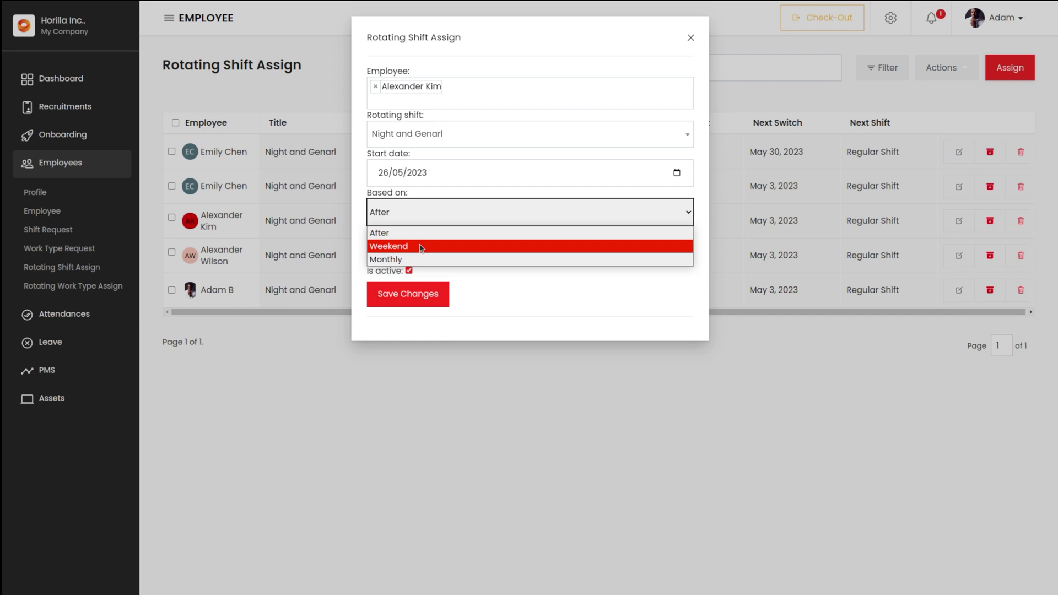
left_click(420, 248)
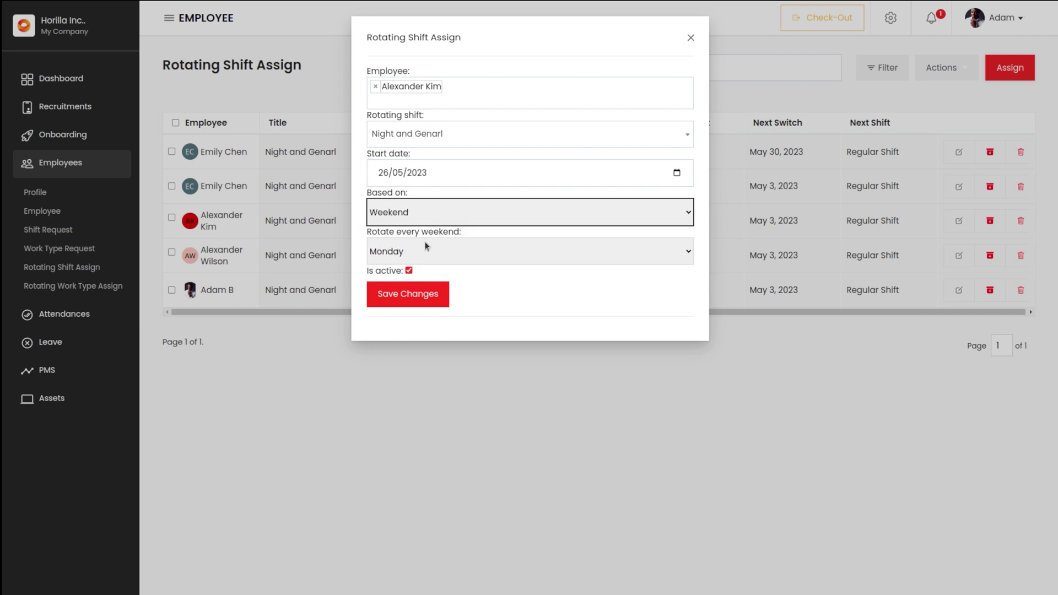
left_click(426, 246)
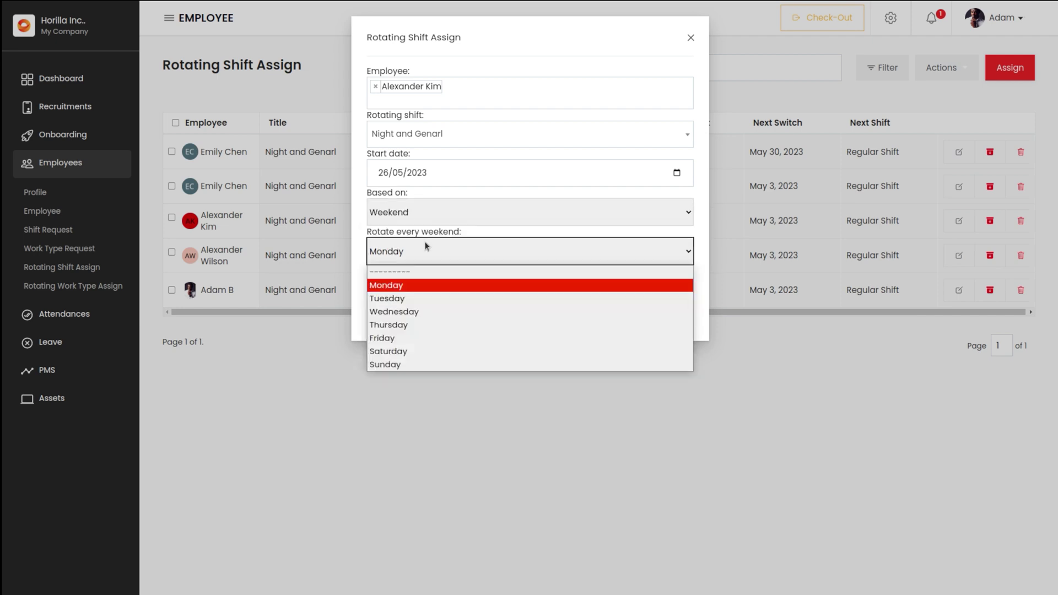
left_click(410, 338)
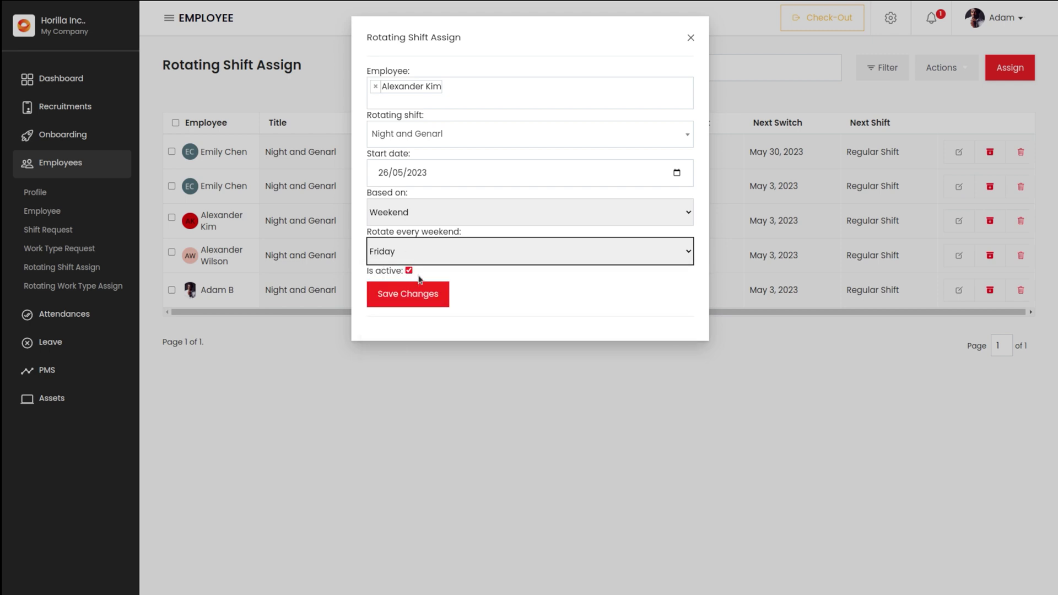
left_click(430, 292)
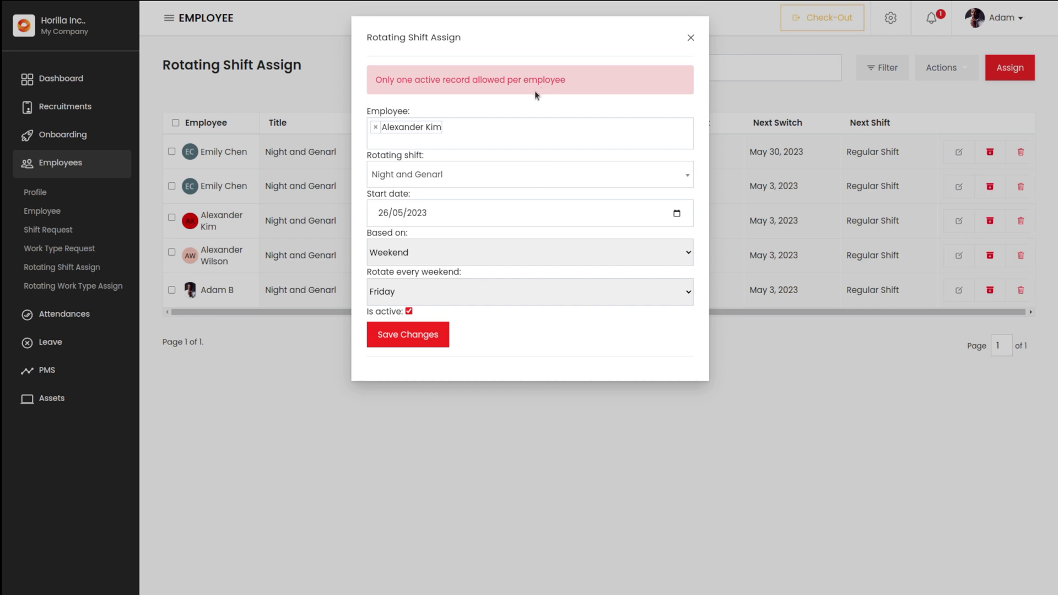
left_click(441, 174)
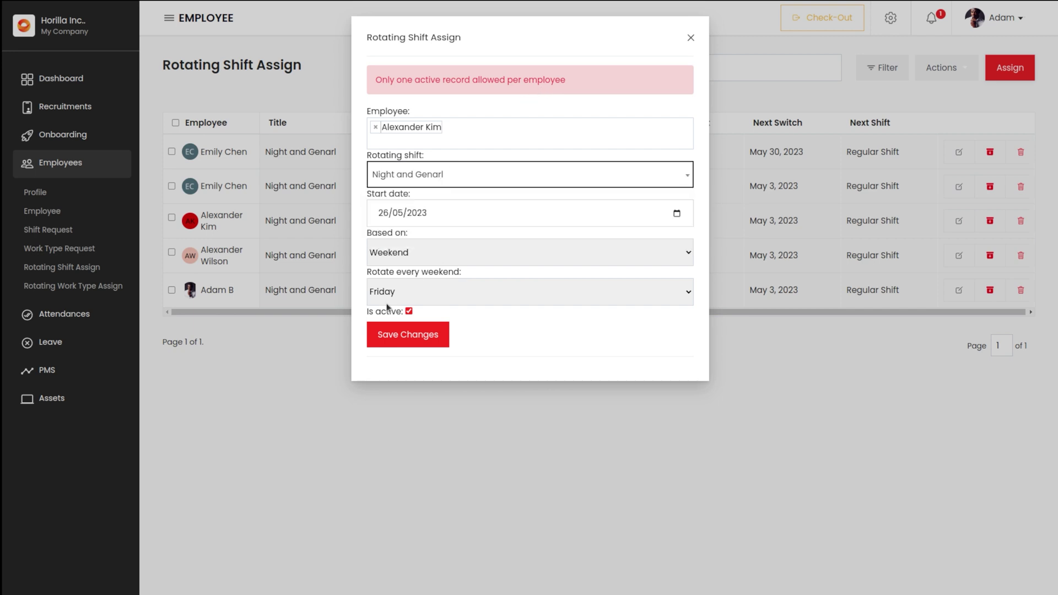
left_click(691, 38)
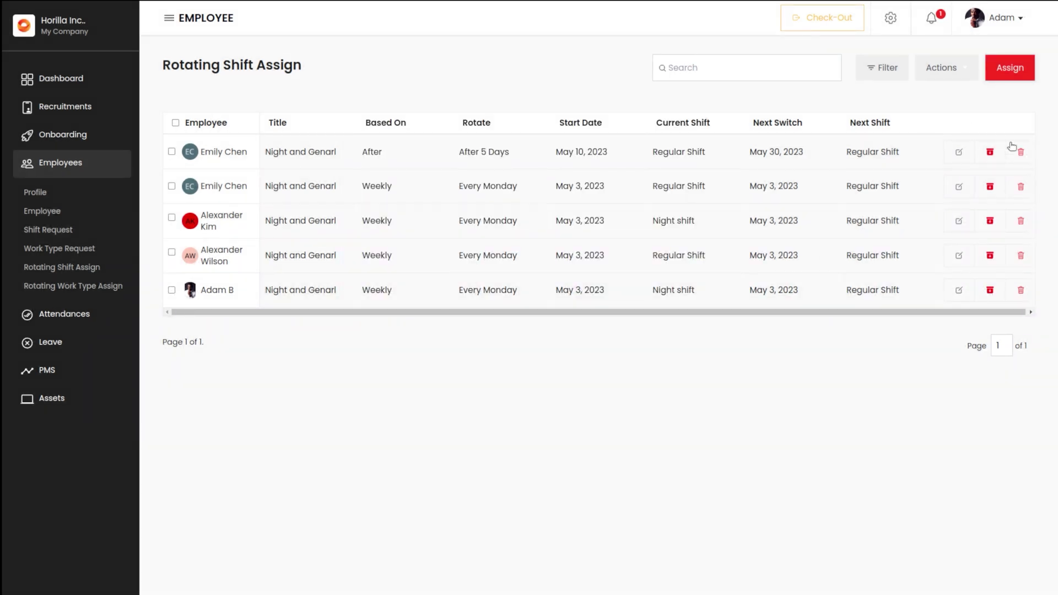
Start a new rotating shift assignment for the employee with the Night and Genarl shift.
left_click(1018, 70)
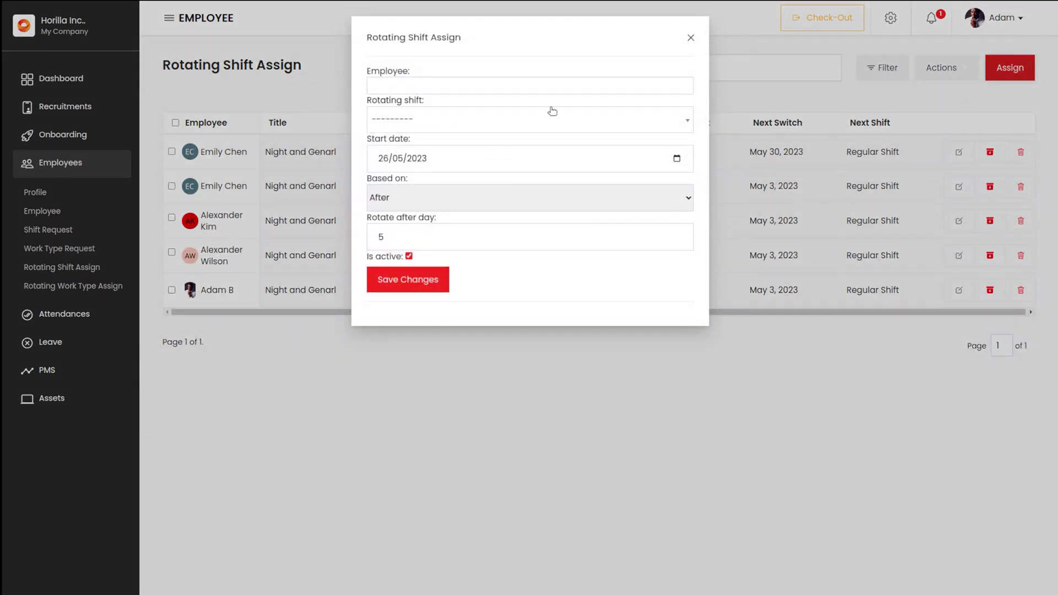
left_click(473, 86)
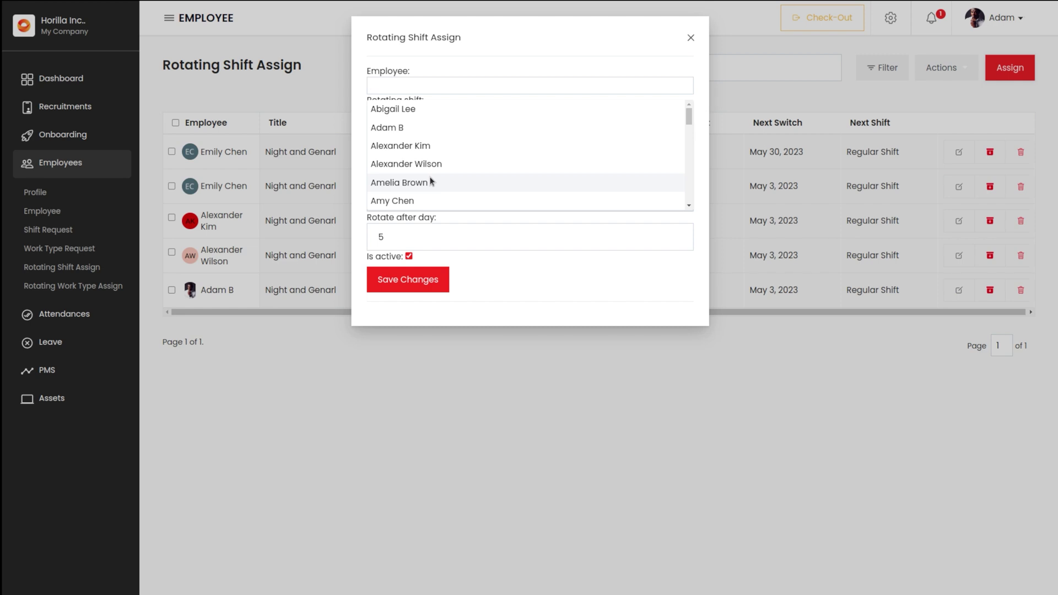
left_click(431, 182)
left_click(421, 132)
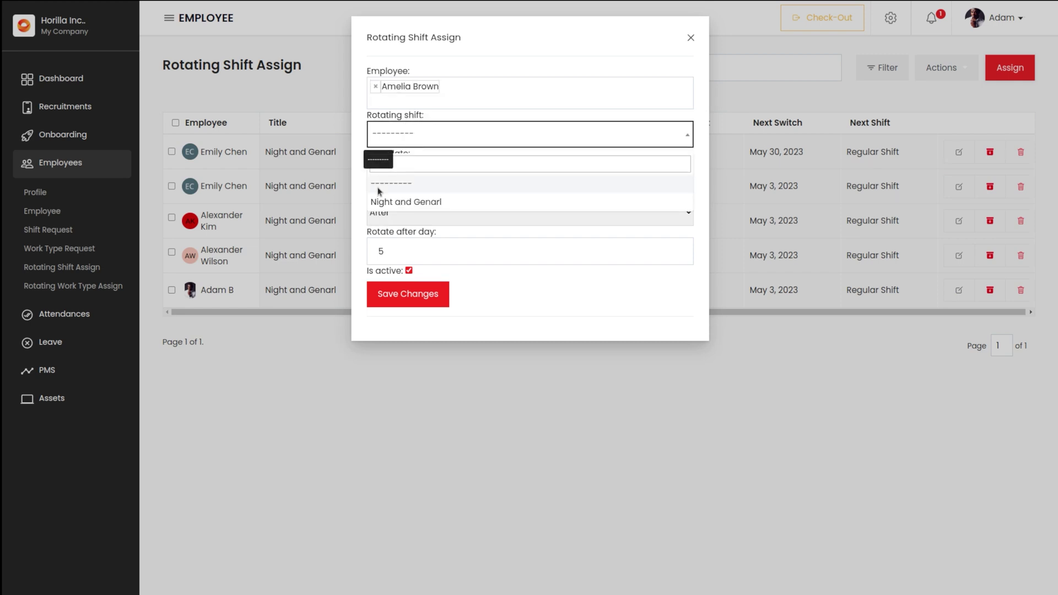
left_click(434, 139)
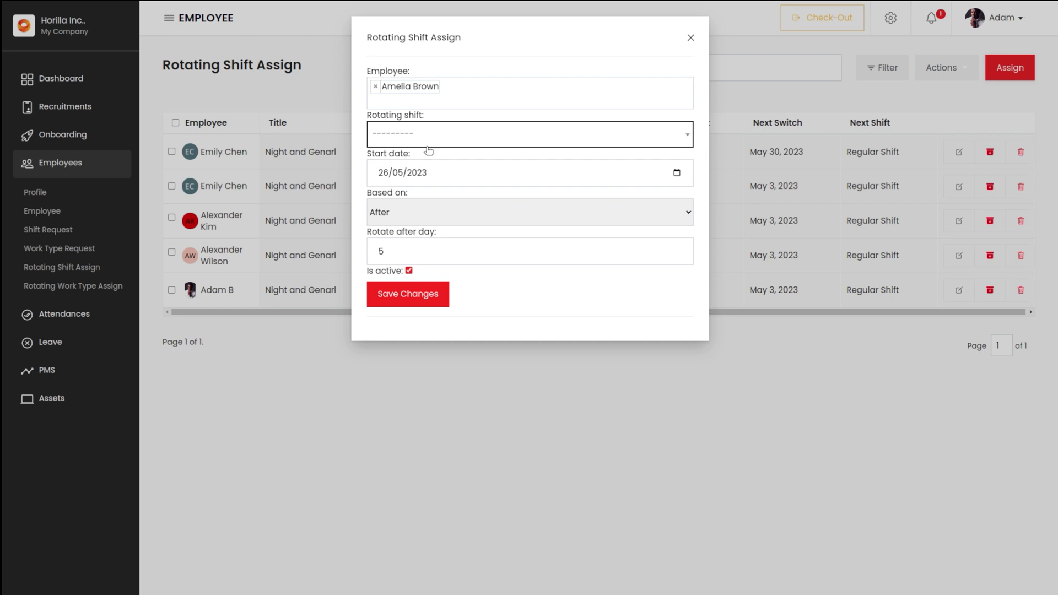
left_click(428, 148)
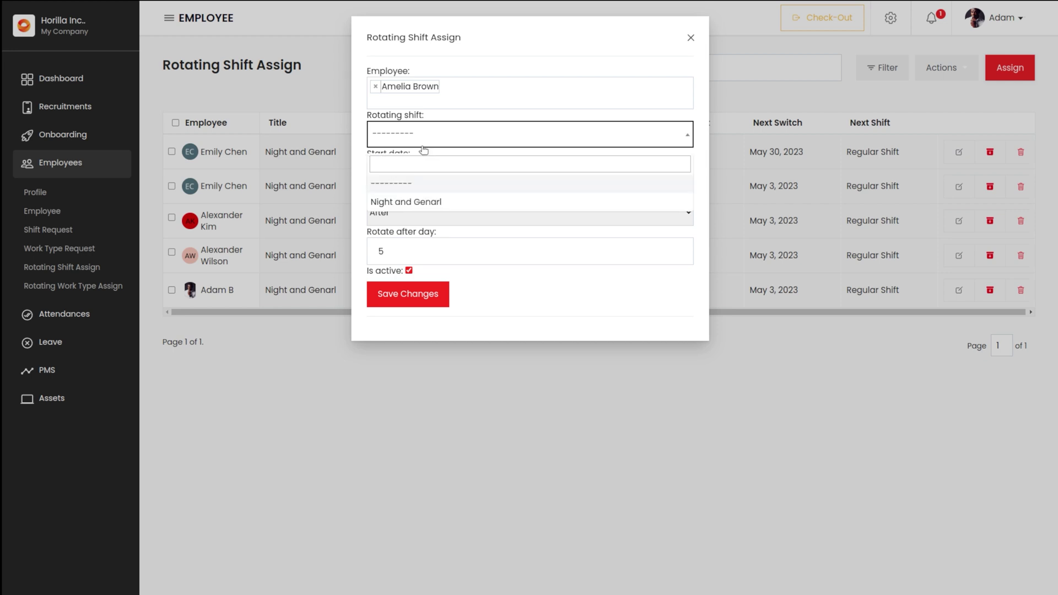
left_click(411, 202)
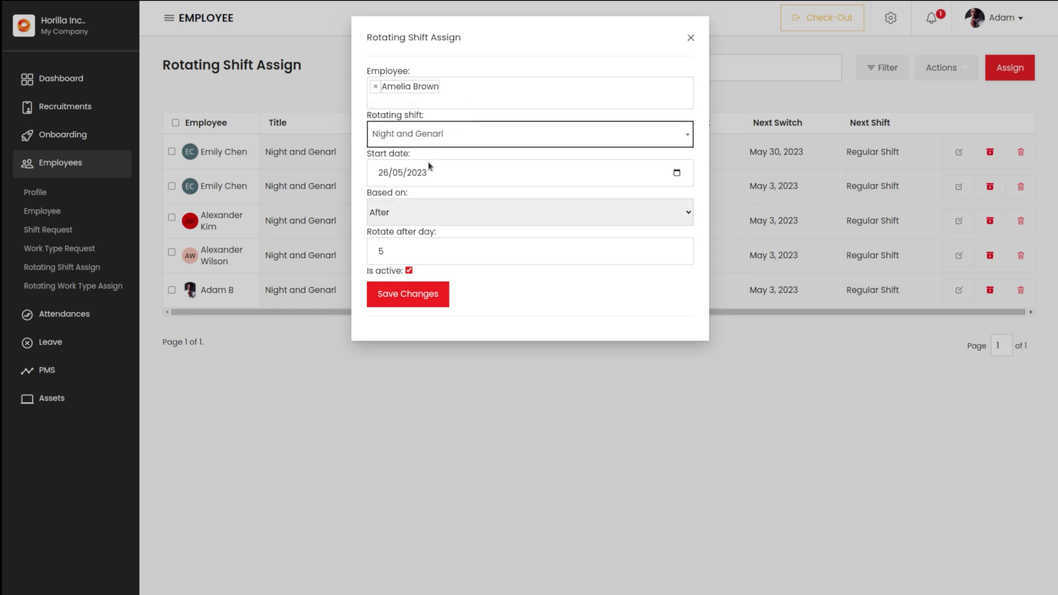
Set start date 02/06/2023, rotate weekly every Friday, and save the assignment.
left_click(465, 176)
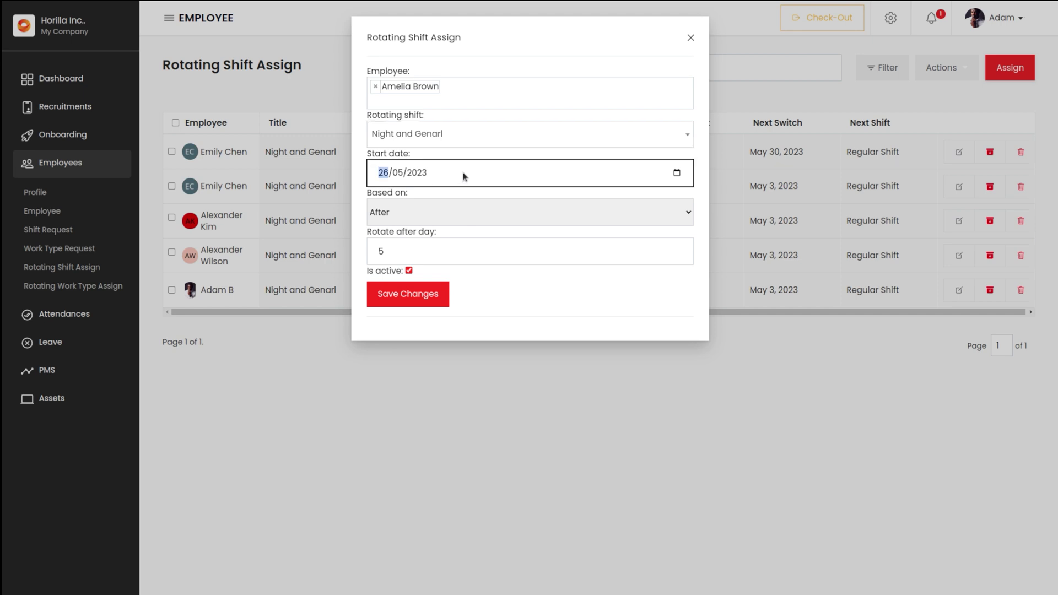
left_click(676, 173)
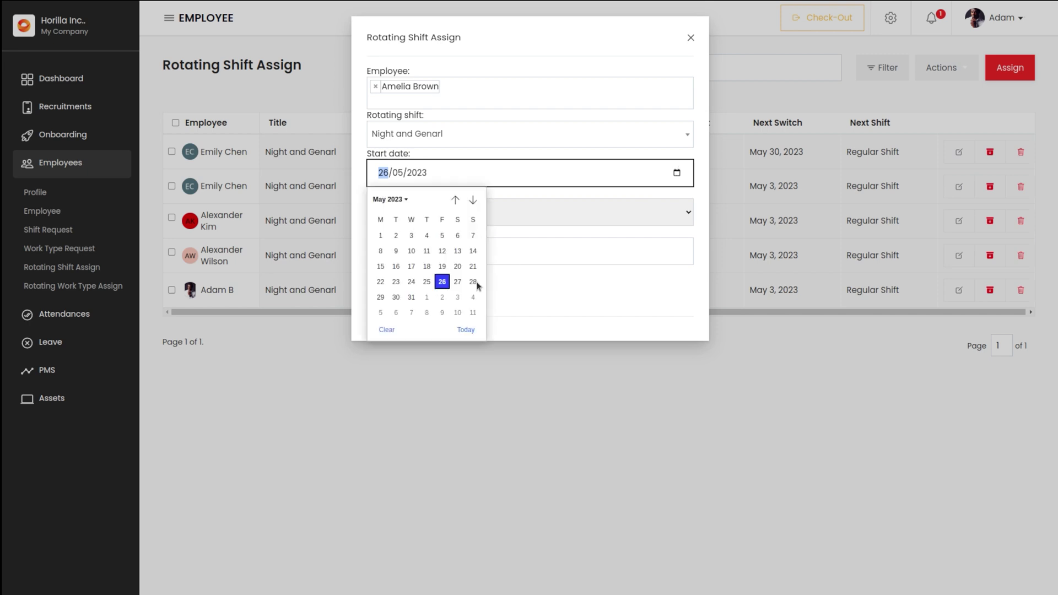
left_click(436, 298)
left_click(452, 223)
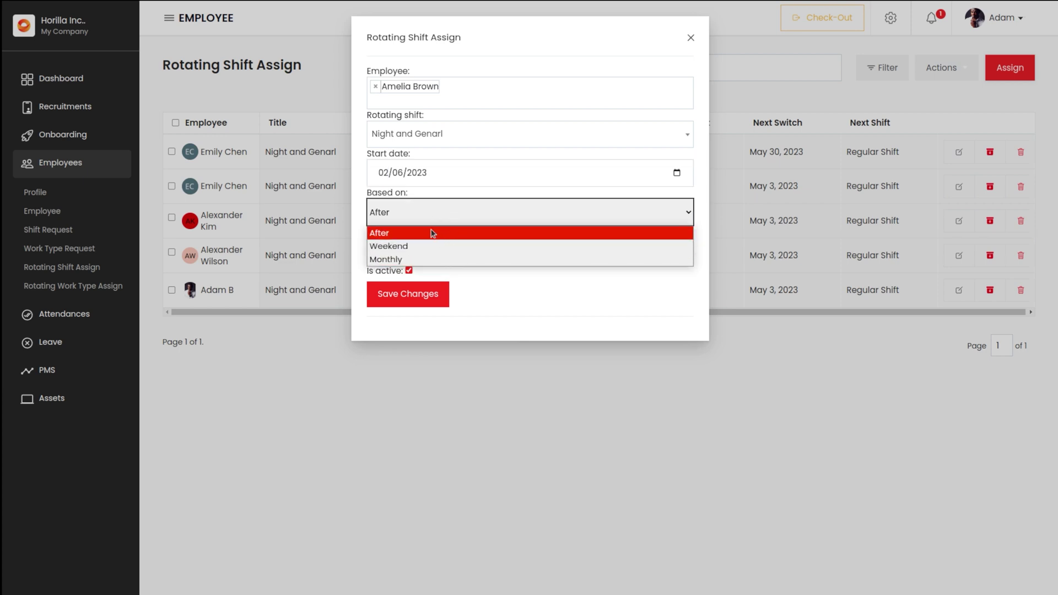
left_click(400, 249)
left_click(435, 253)
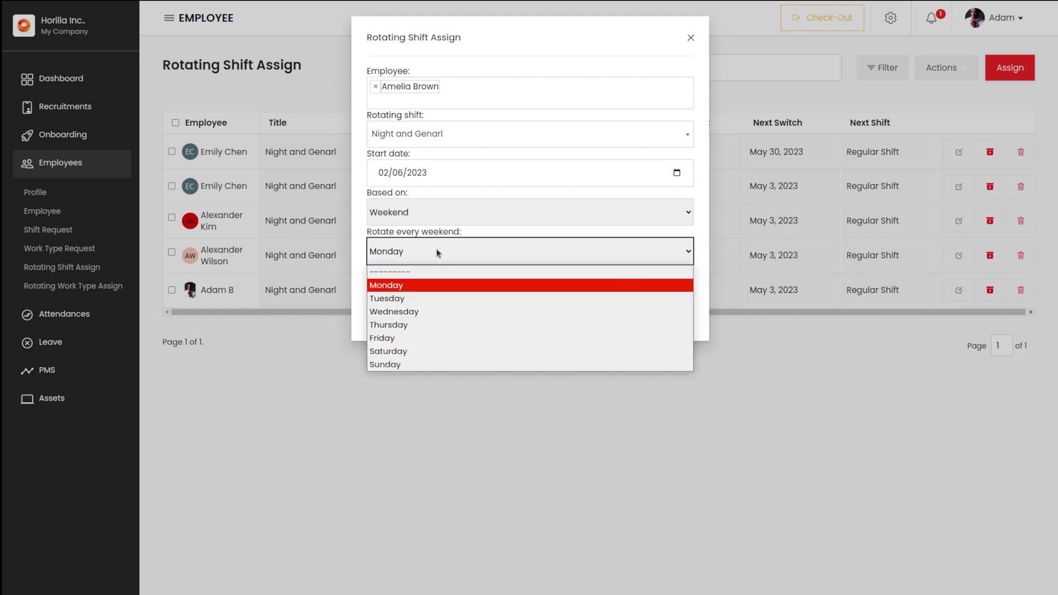
left_click(397, 341)
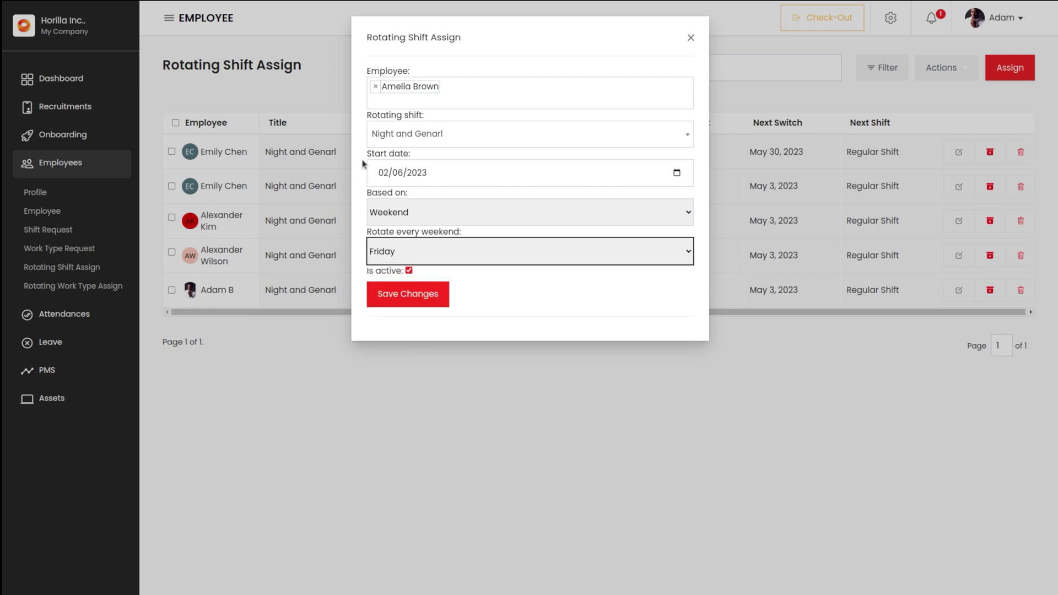
left_click(432, 304)
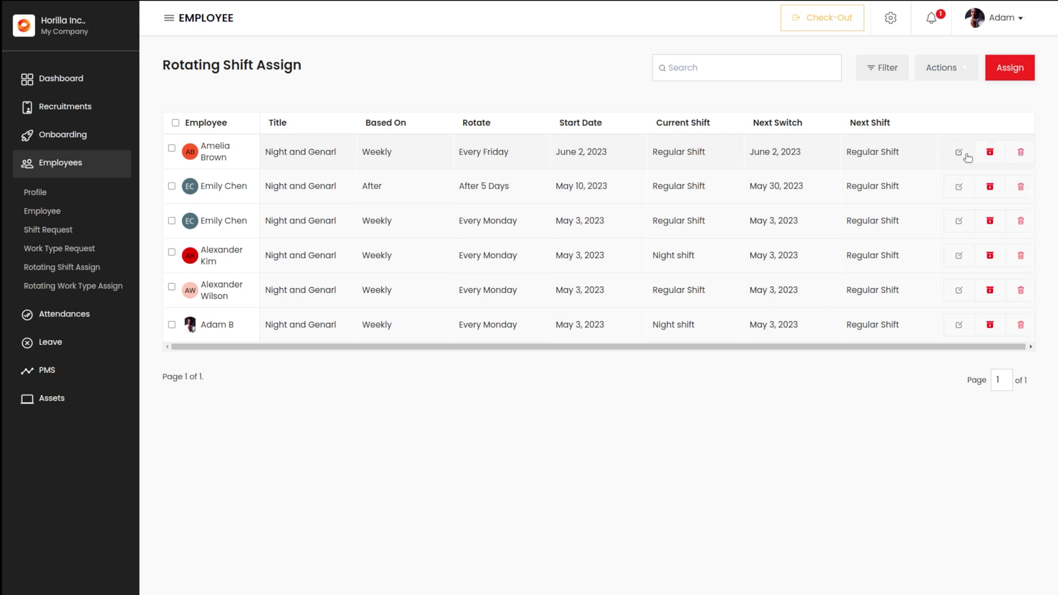
Review the employee's Every Friday rotating shift in its edit form and close it unchanged.
left_click(958, 154)
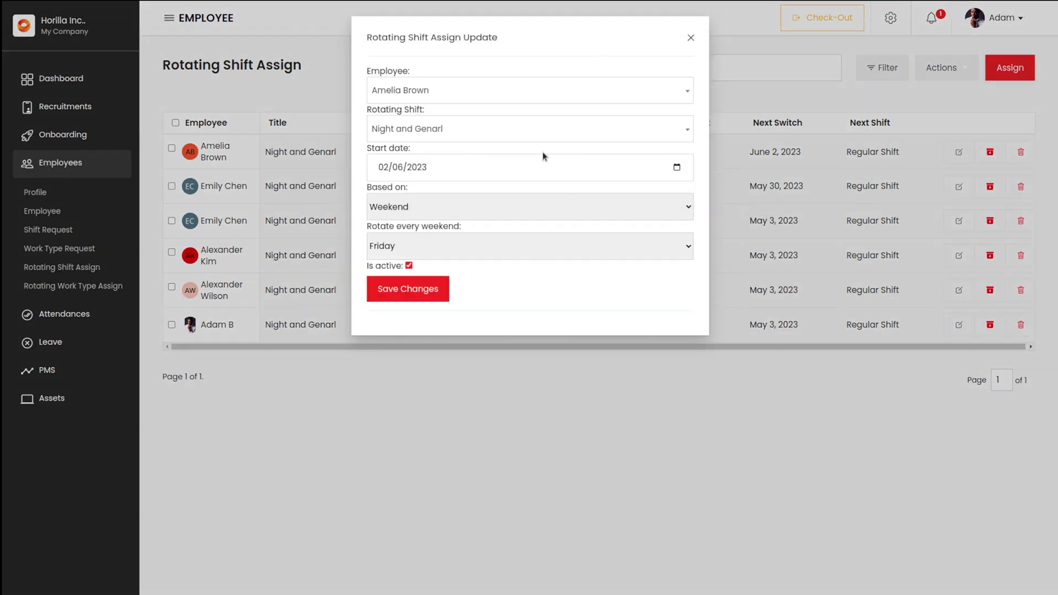
left_click(690, 39)
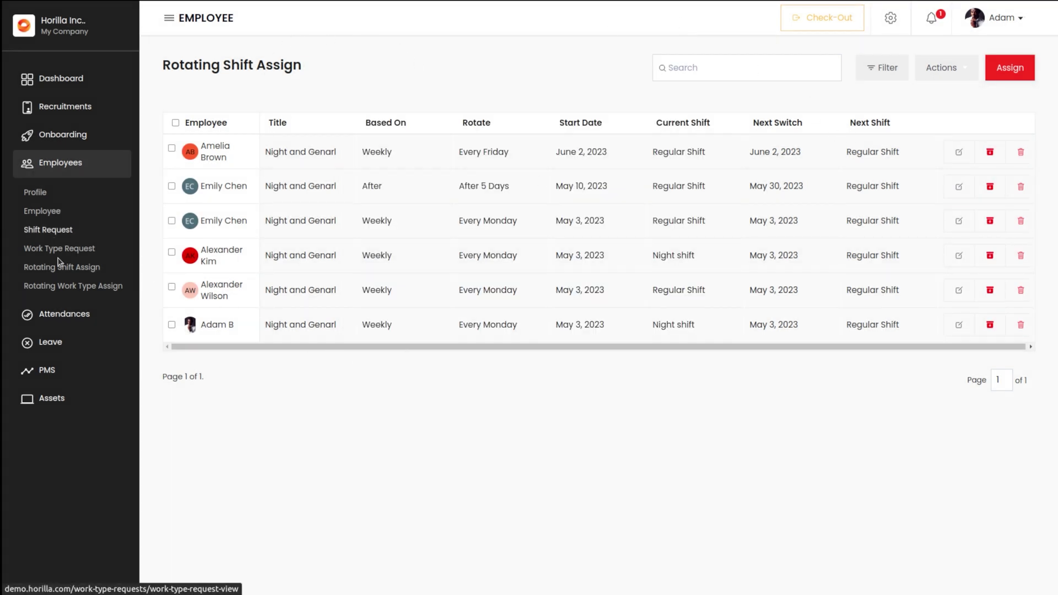
left_click(70, 284)
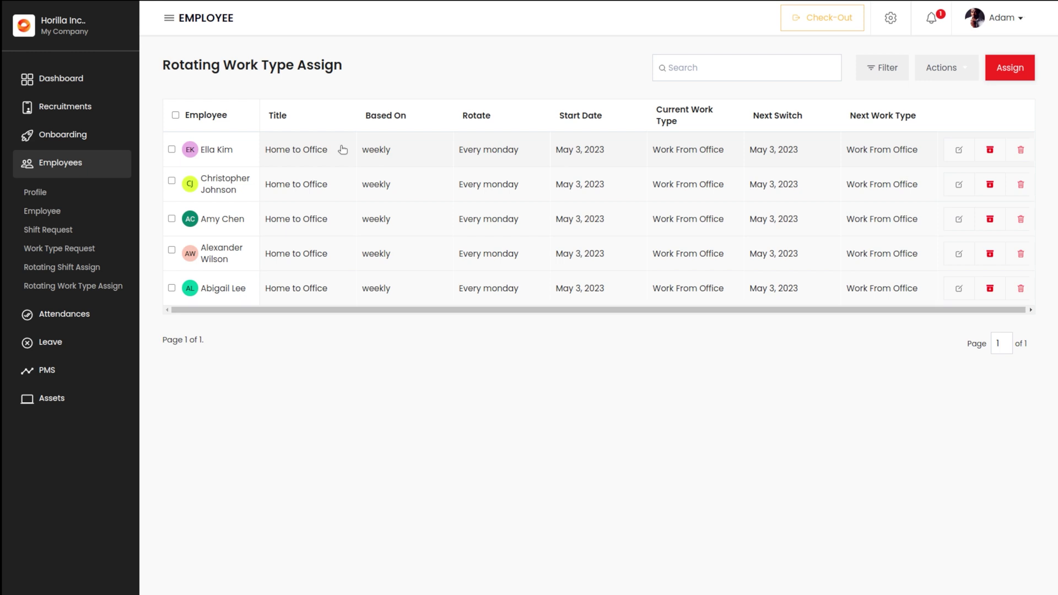
left_click(1009, 73)
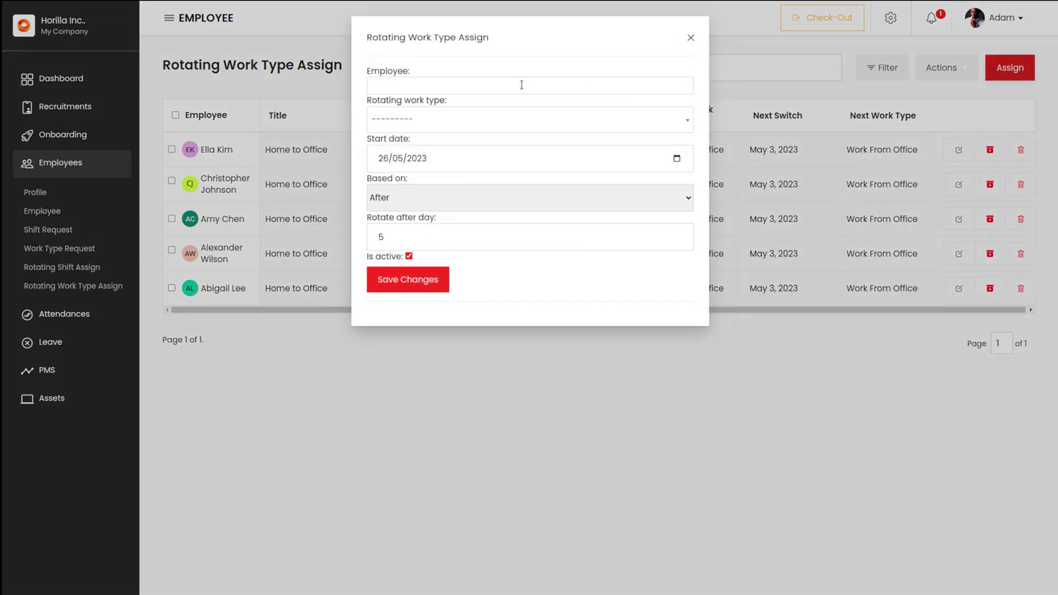
left_click(466, 86)
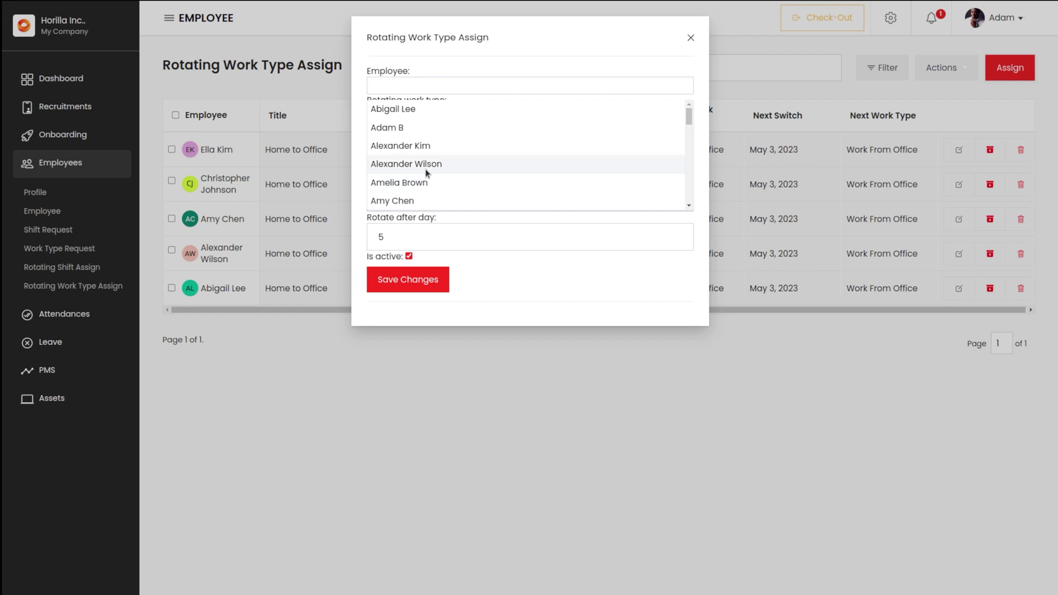
left_click(420, 185)
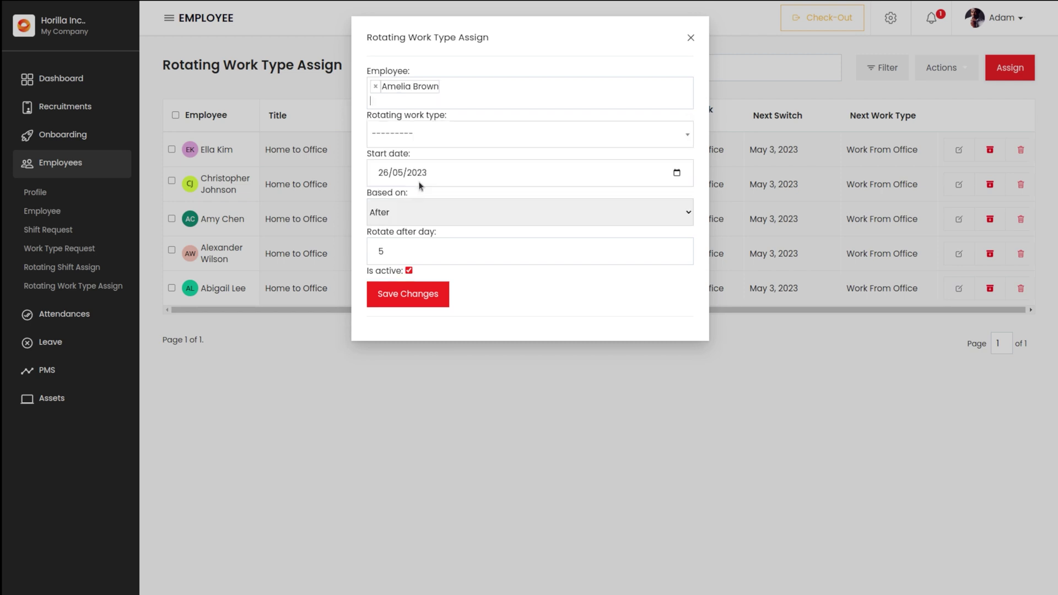
left_click(434, 137)
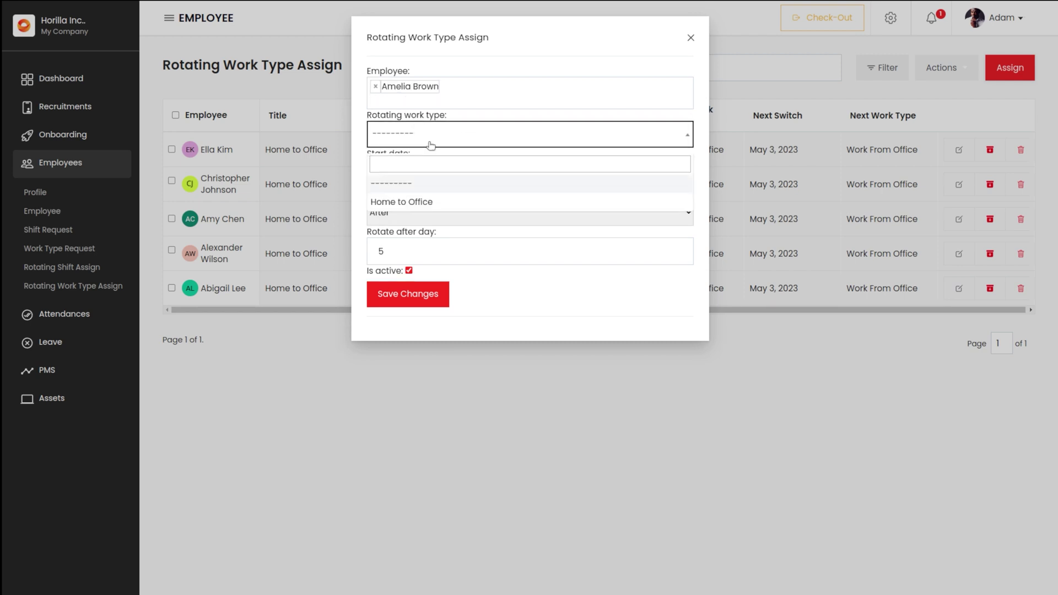
left_click(431, 143)
left_click(431, 143)
left_click(562, 135)
left_click(562, 135)
left_click(562, 134)
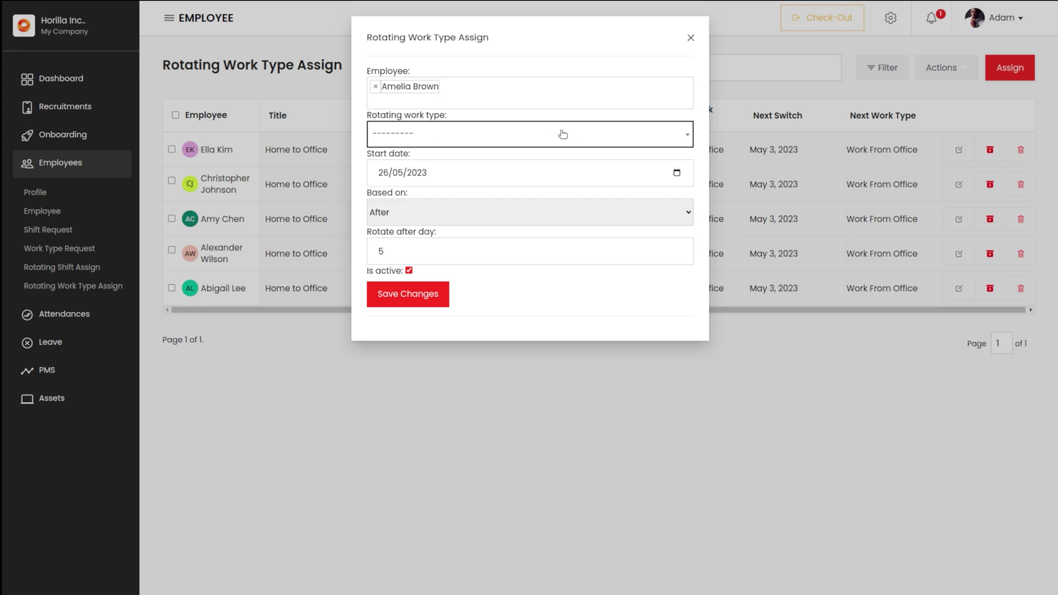
left_click(562, 135)
Base the rotation on weekends, switching every Friday, and save the assignment.
left_click(487, 210)
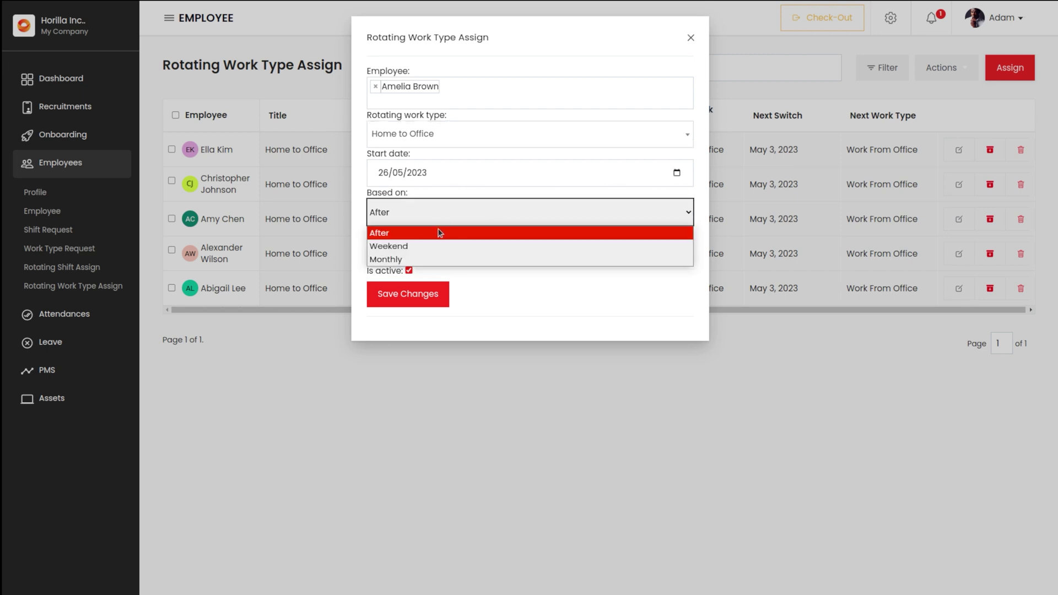
left_click(410, 246)
left_click(396, 252)
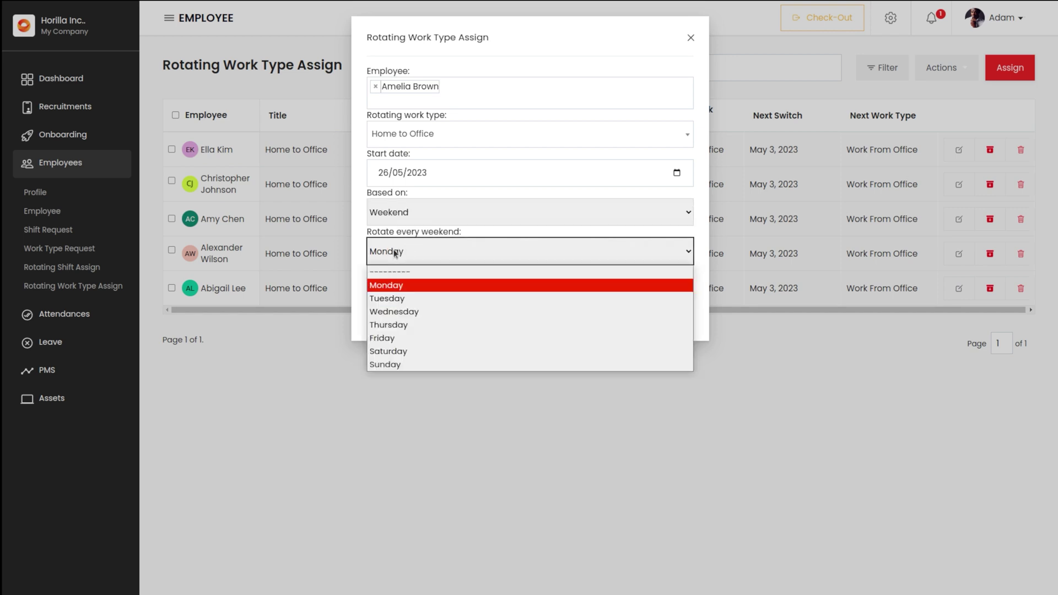
left_click(386, 338)
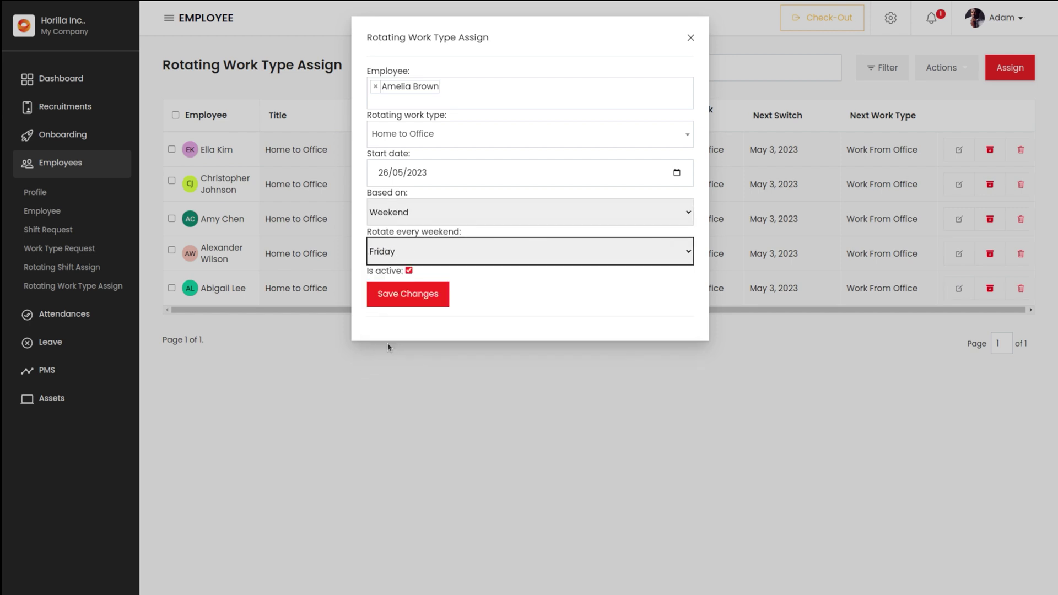
left_click(396, 297)
left_click(397, 298)
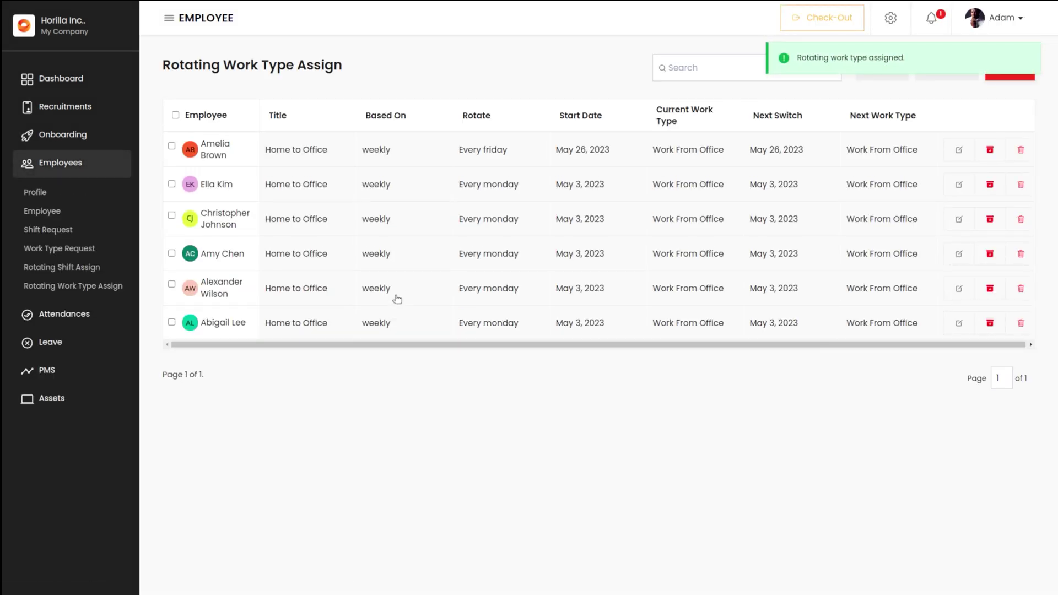